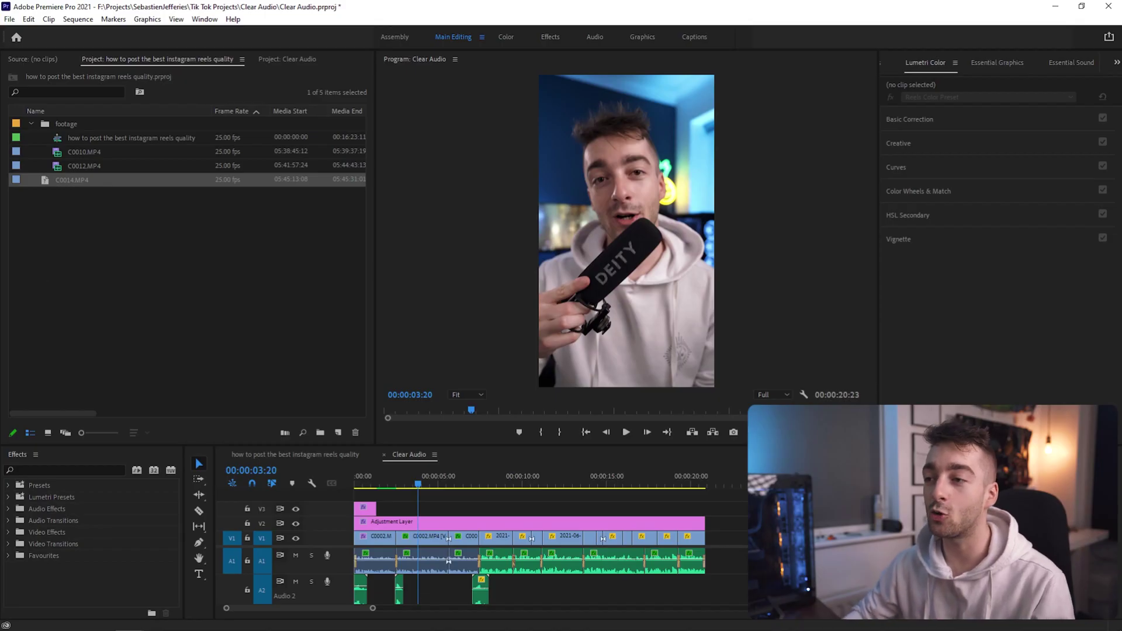
Step: Keep the sequence frame rate at 25 fps in Sequence Settings
click(462, 514)
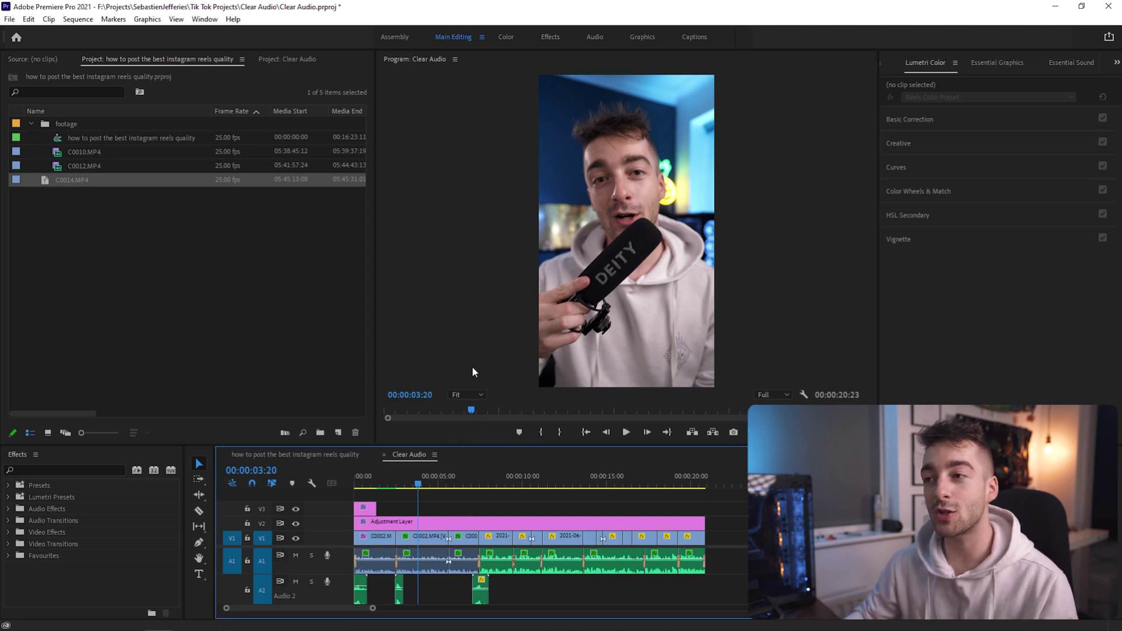
click(77, 19)
click(175, 35)
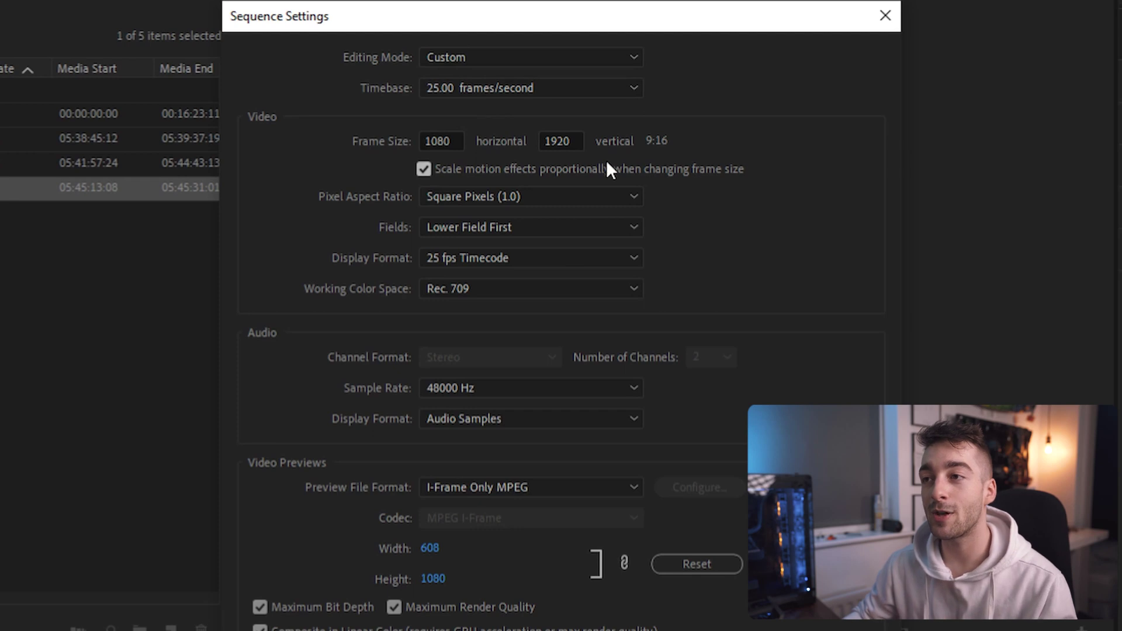
click(503, 88)
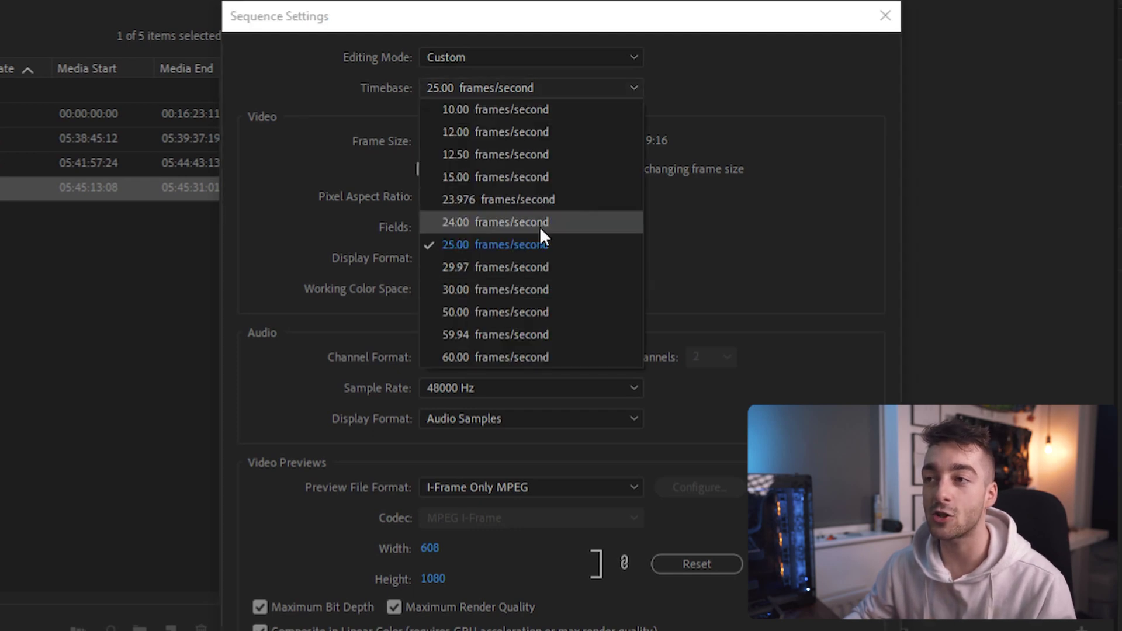
click(519, 250)
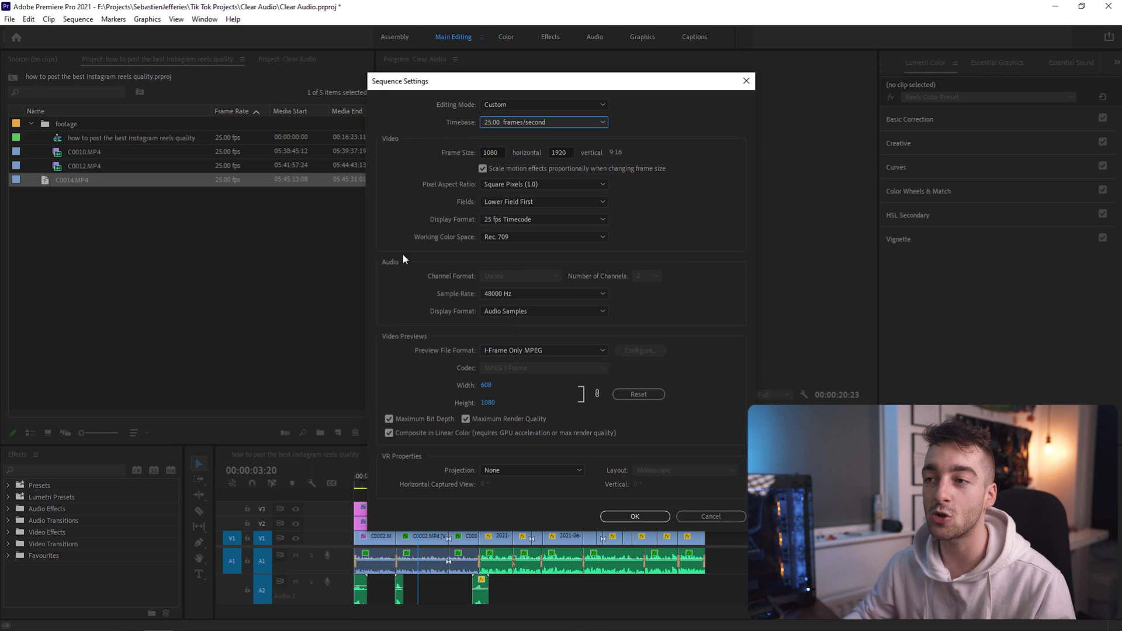
click(643, 518)
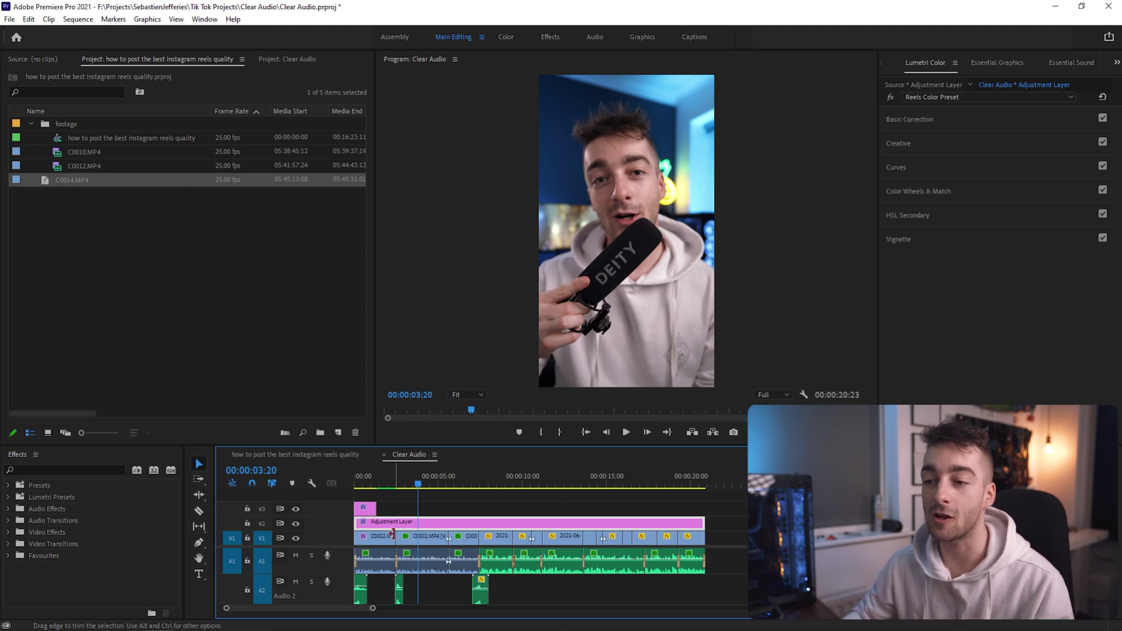
Step: Compare the footage without and with the V2 adjustment-layer grade, then reveal Lumetri's Creative settings
click(296, 524)
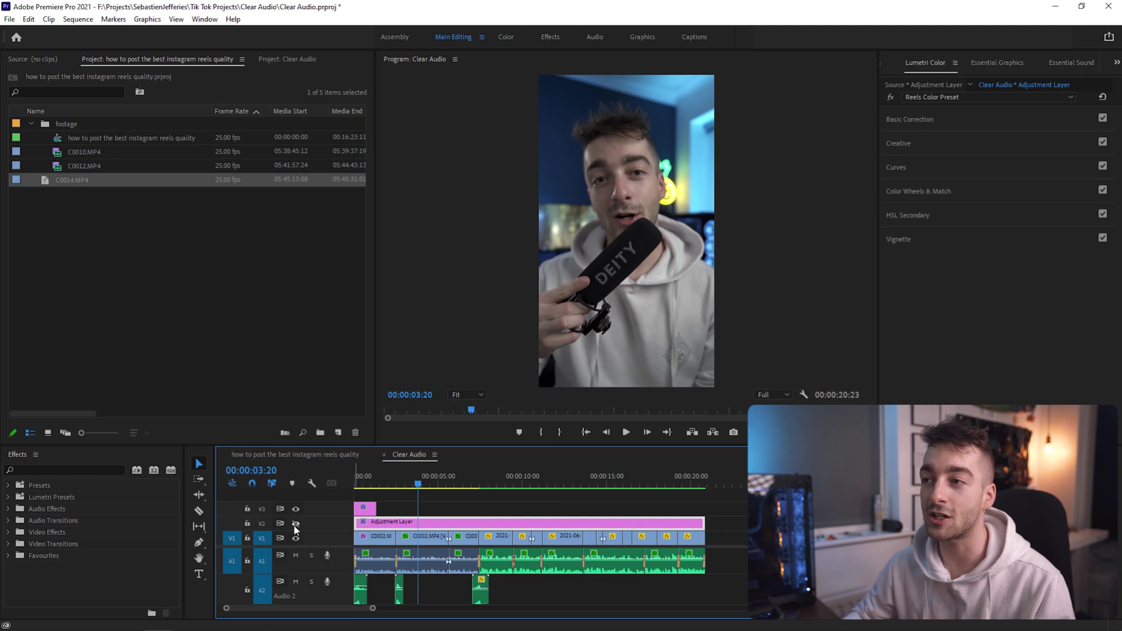
click(296, 524)
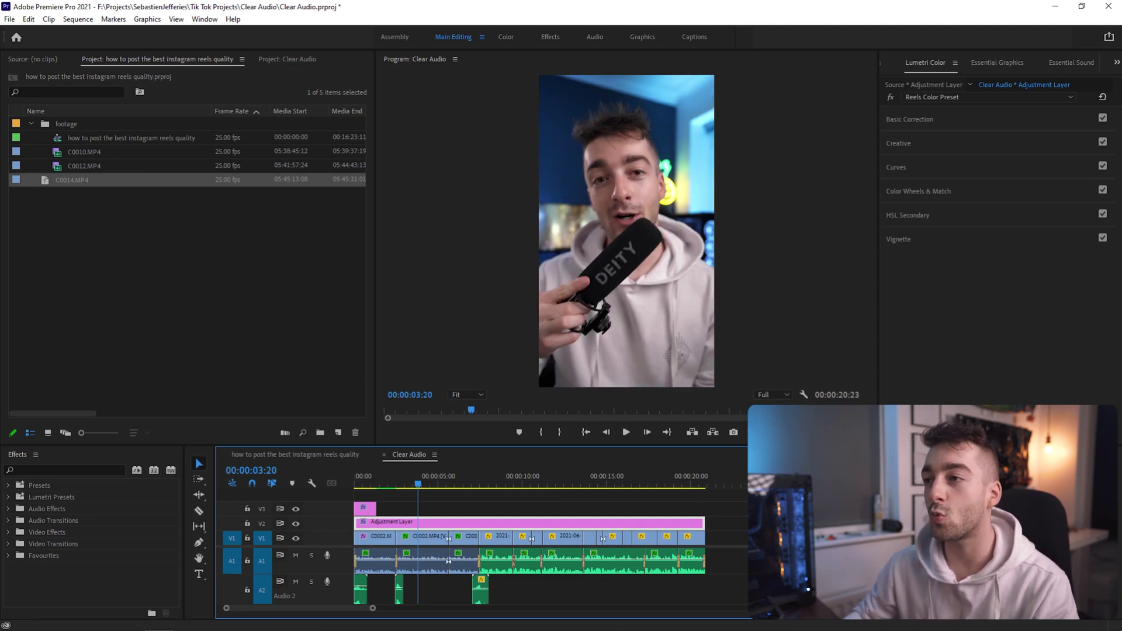
click(905, 145)
scroll(903, 272, down, 1)
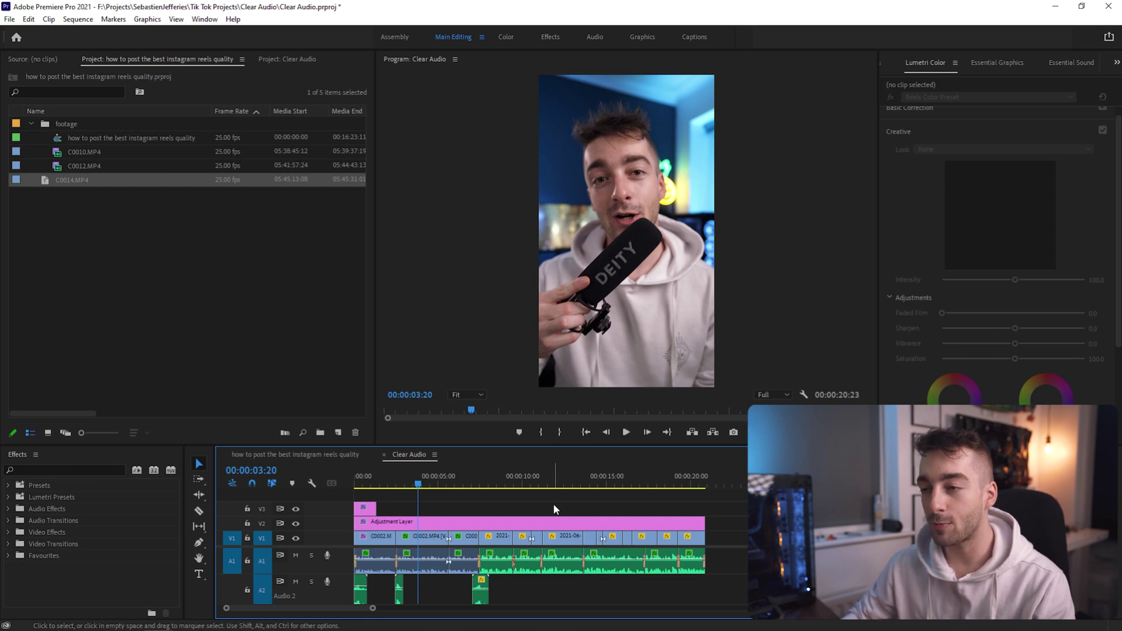
Step: Open Export Settings for the sequence with H.264 format and the Custom preset
click(11, 21)
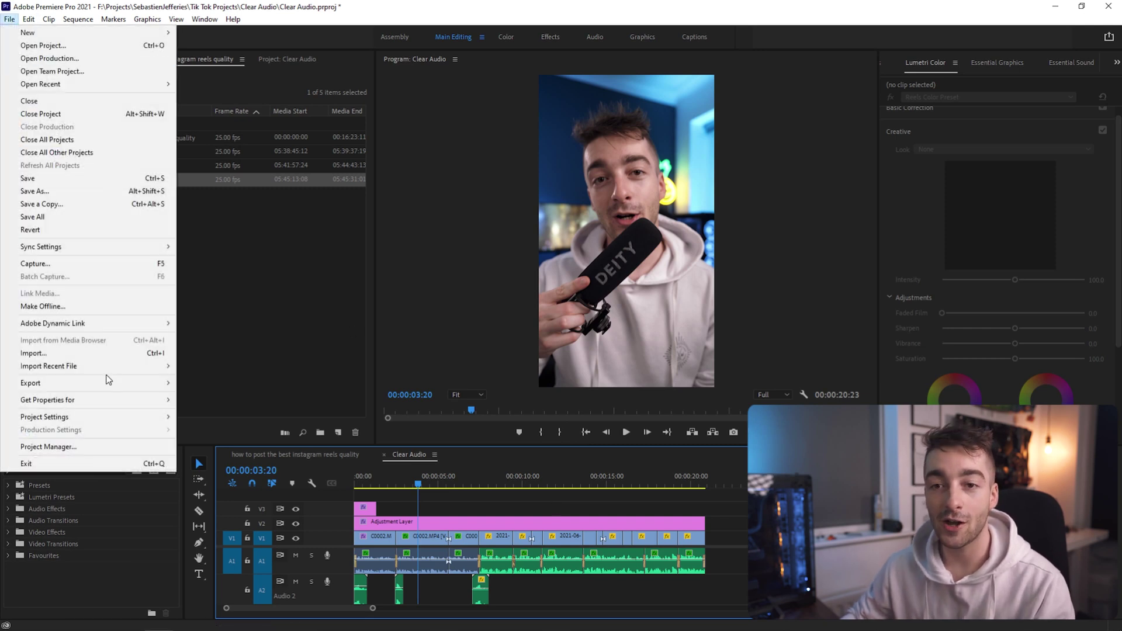
mouse_move(115, 383)
click(250, 387)
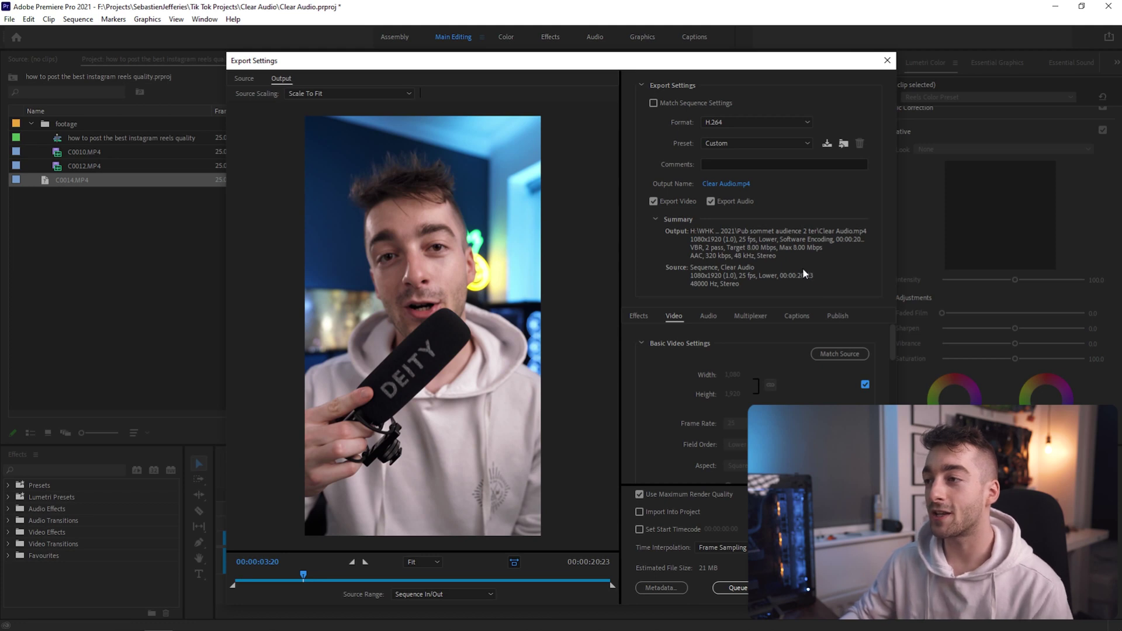
click(729, 121)
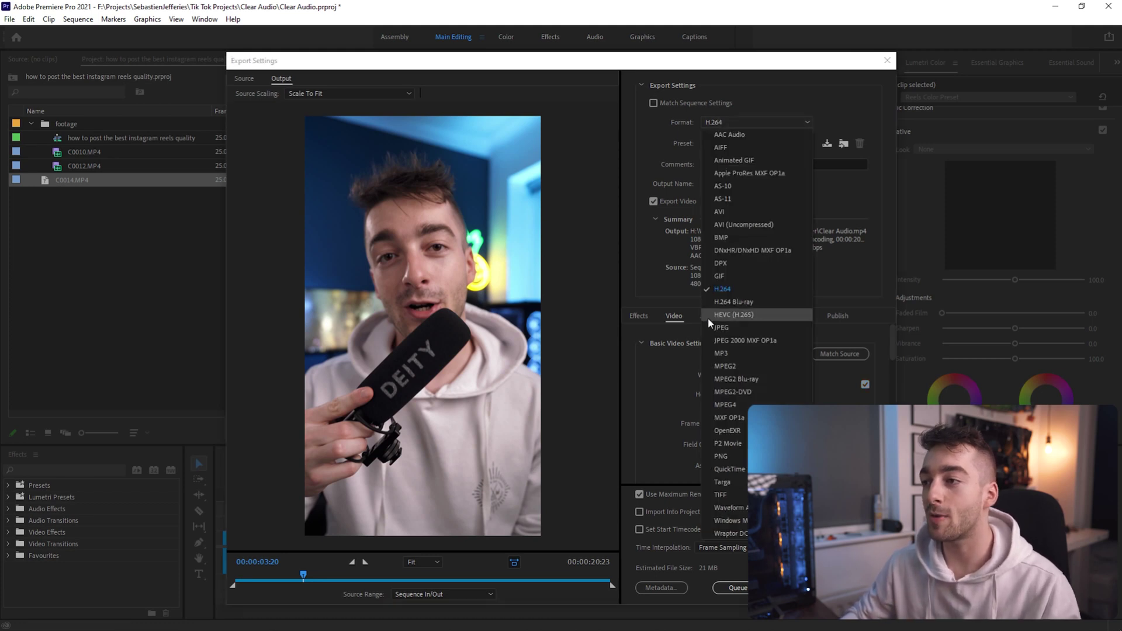
click(748, 291)
click(726, 146)
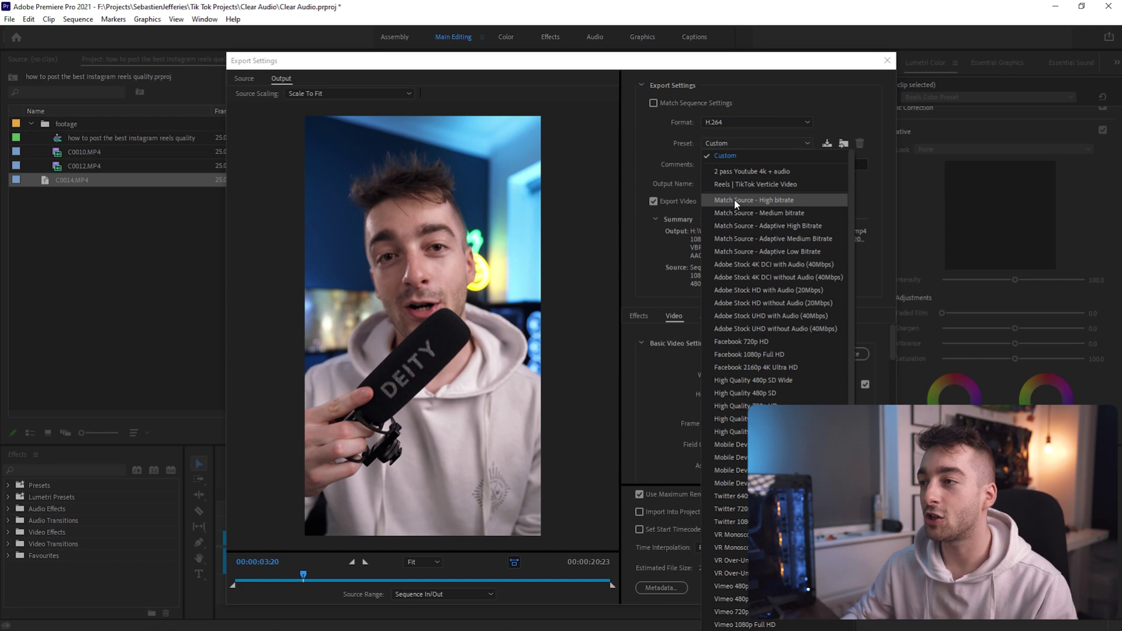
click(868, 205)
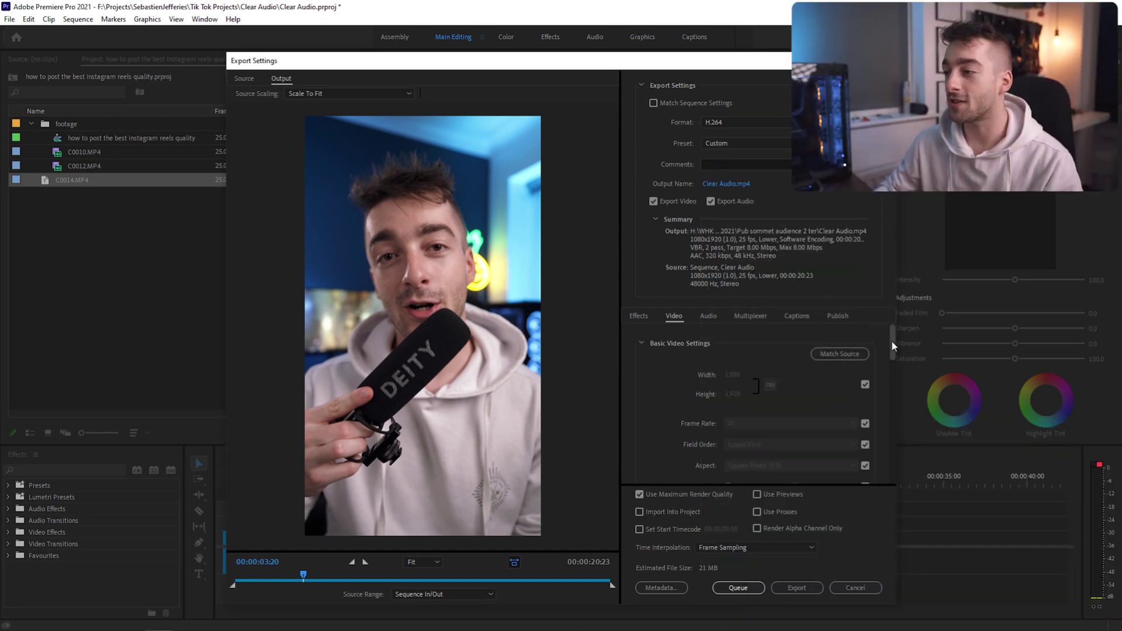
Step: Unlink from source for a 1080×1920 size and keep VBR, 2 pass at 8 Mbps
scroll(892, 341, down, 1)
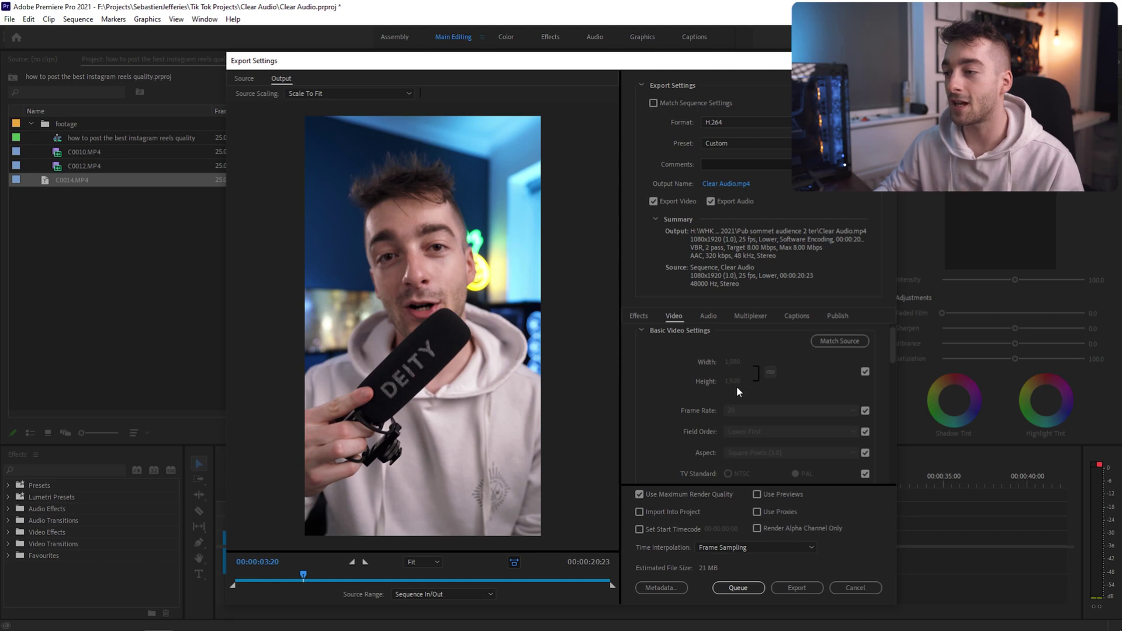
click(864, 372)
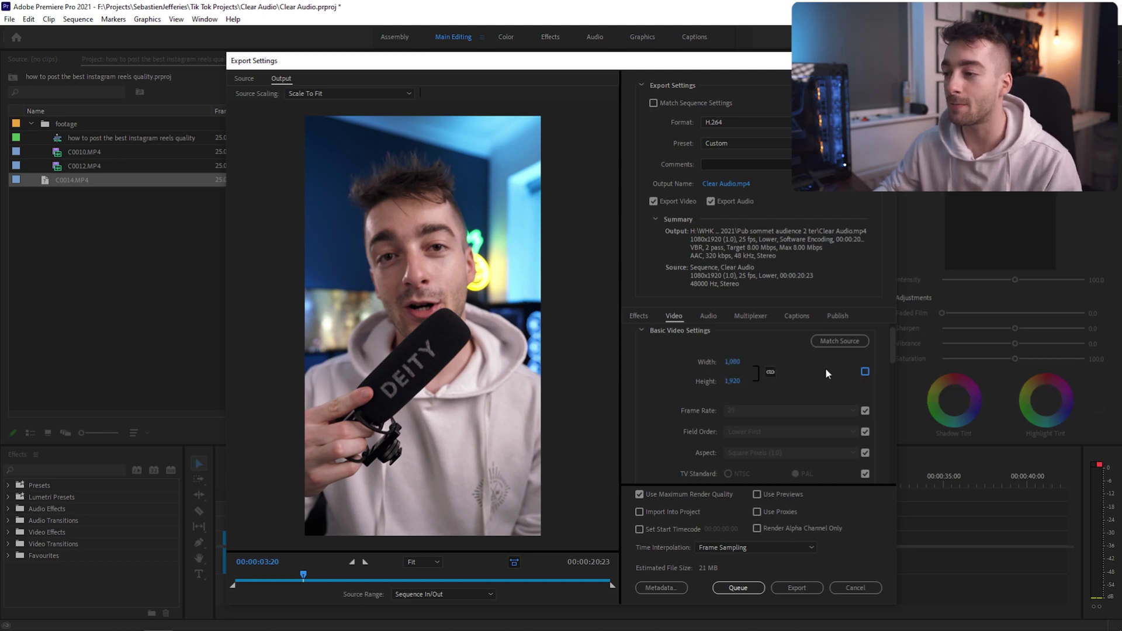
drag(892, 351, 897, 371)
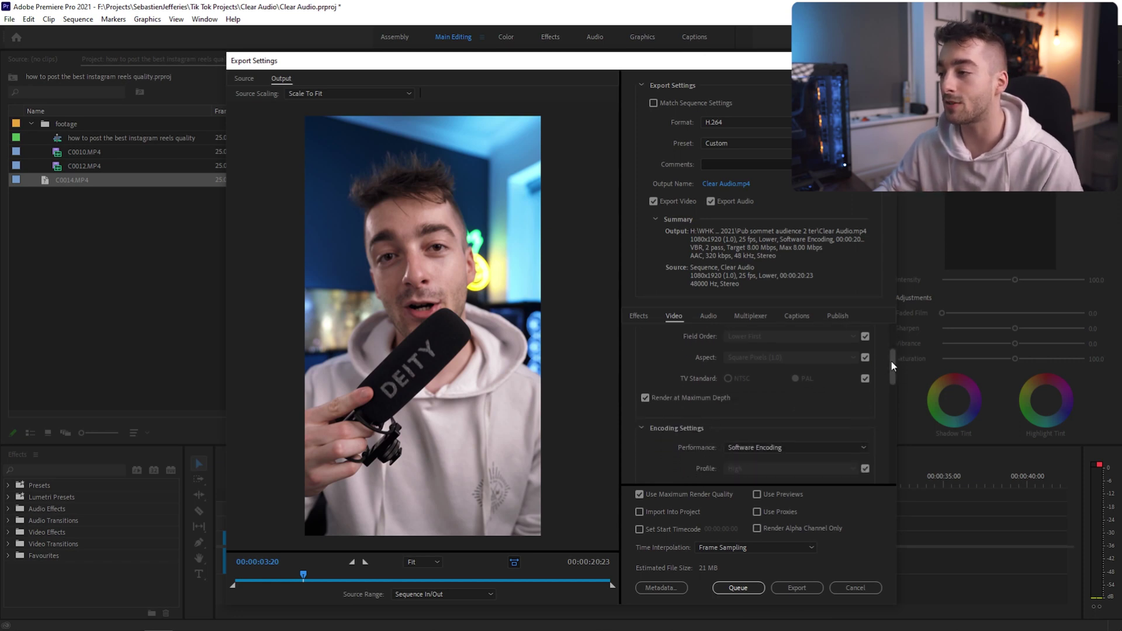
drag(892, 360, 910, 442)
click(750, 392)
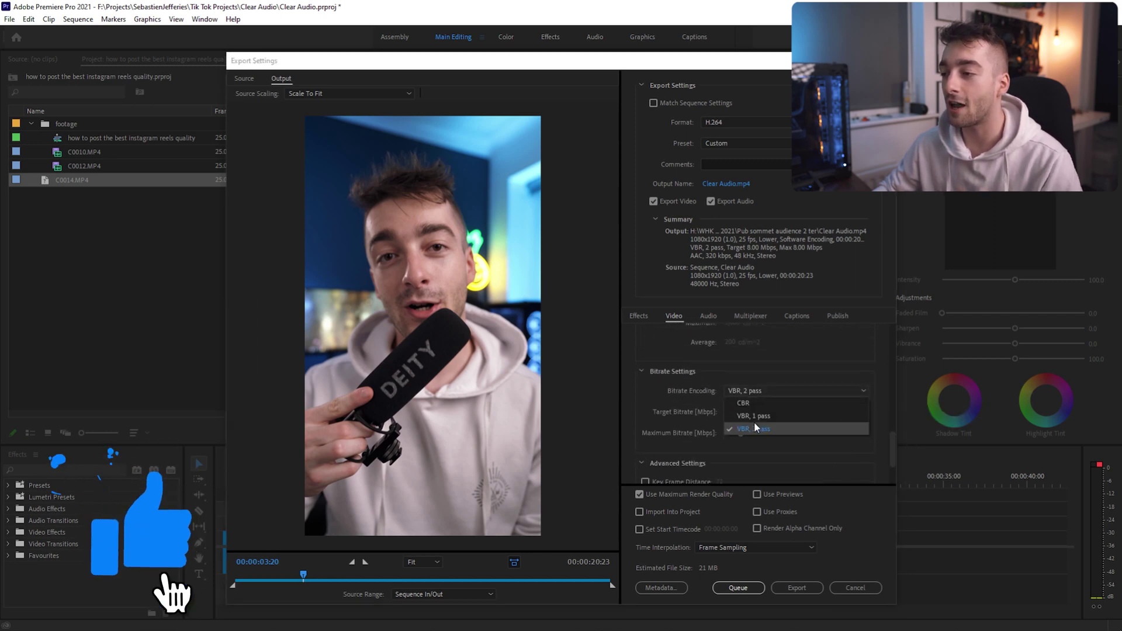
click(789, 427)
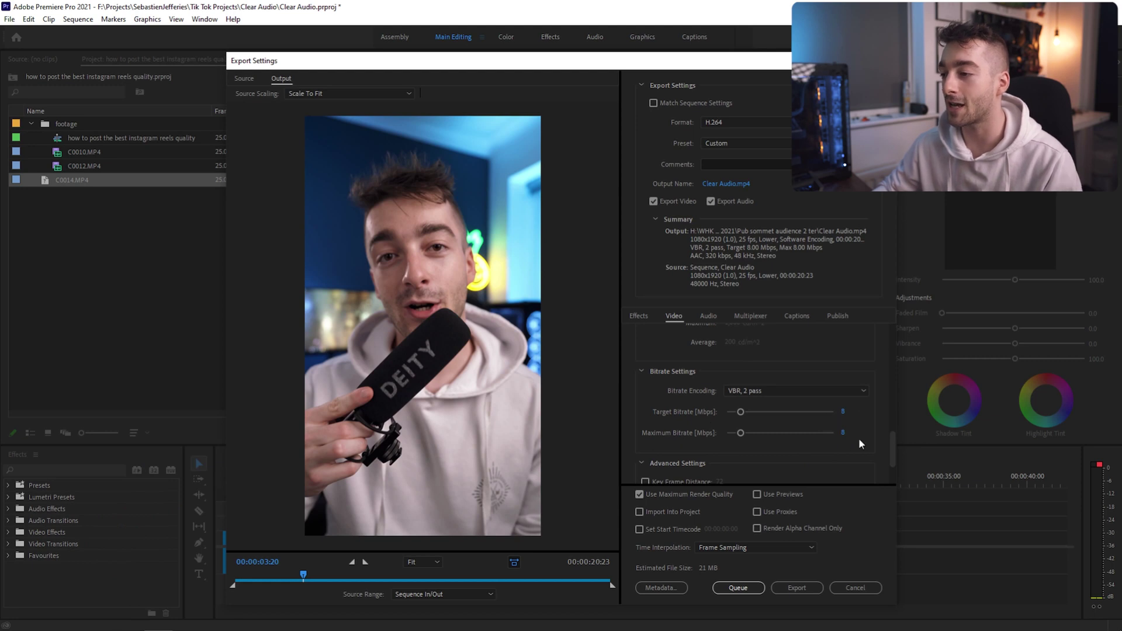
Step: Review AAC 48000 Hz 320 kbps audio and ITU BS.1770-3 loudness normalization at -14 LUFS
click(708, 316)
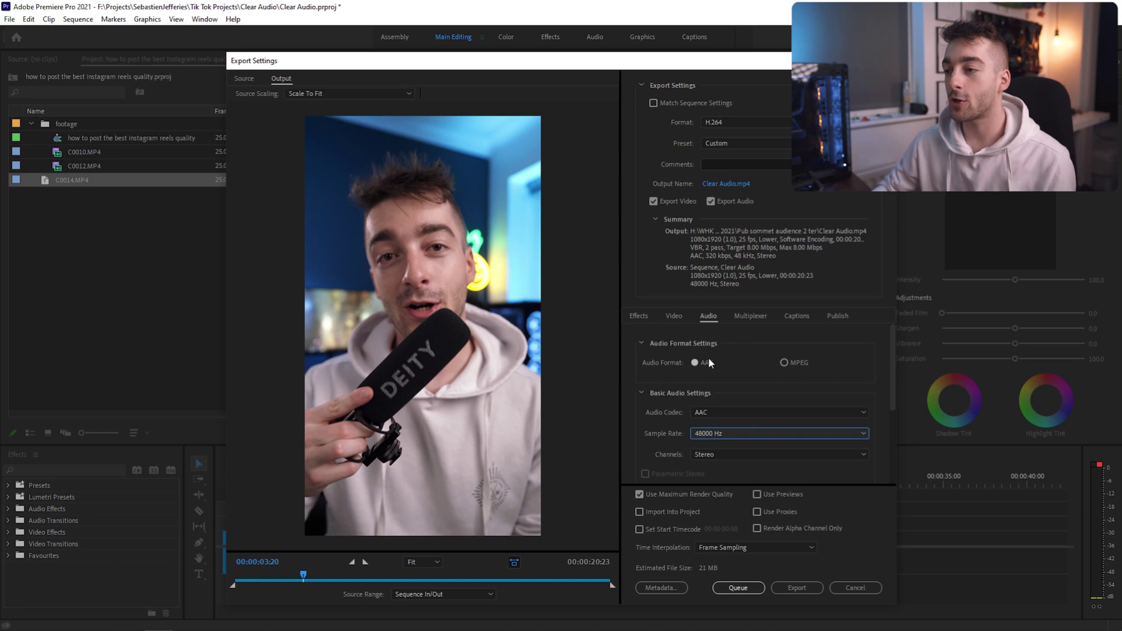
drag(895, 373, 895, 430)
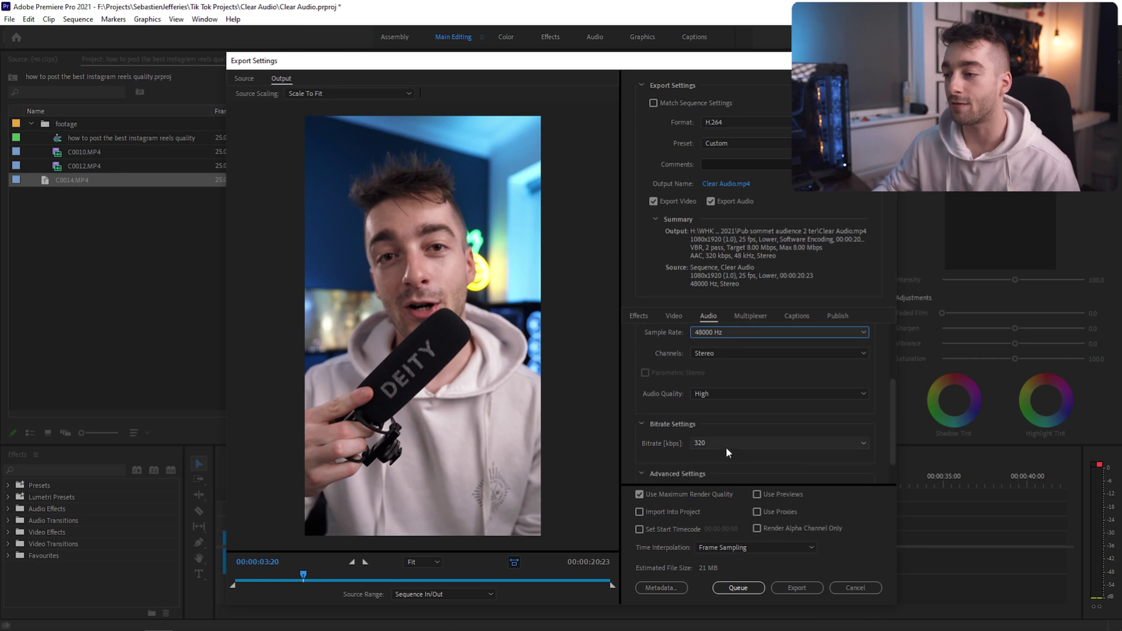
click(643, 316)
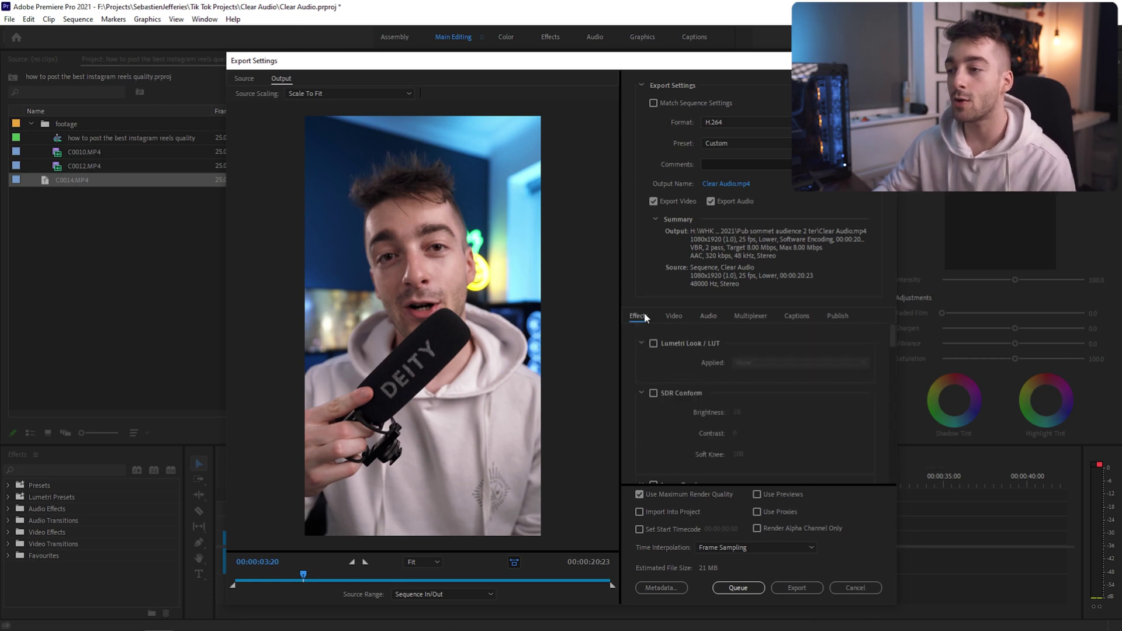
drag(892, 331, 908, 454)
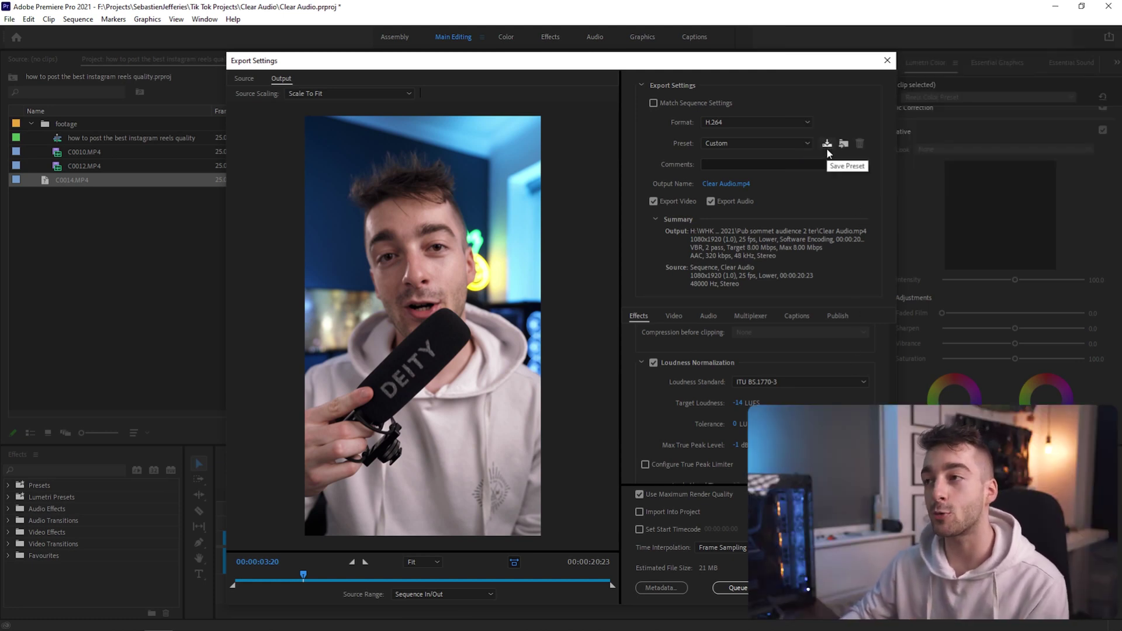
Step: Apply the Reels | TikTok Verticle Video export preset
click(796, 145)
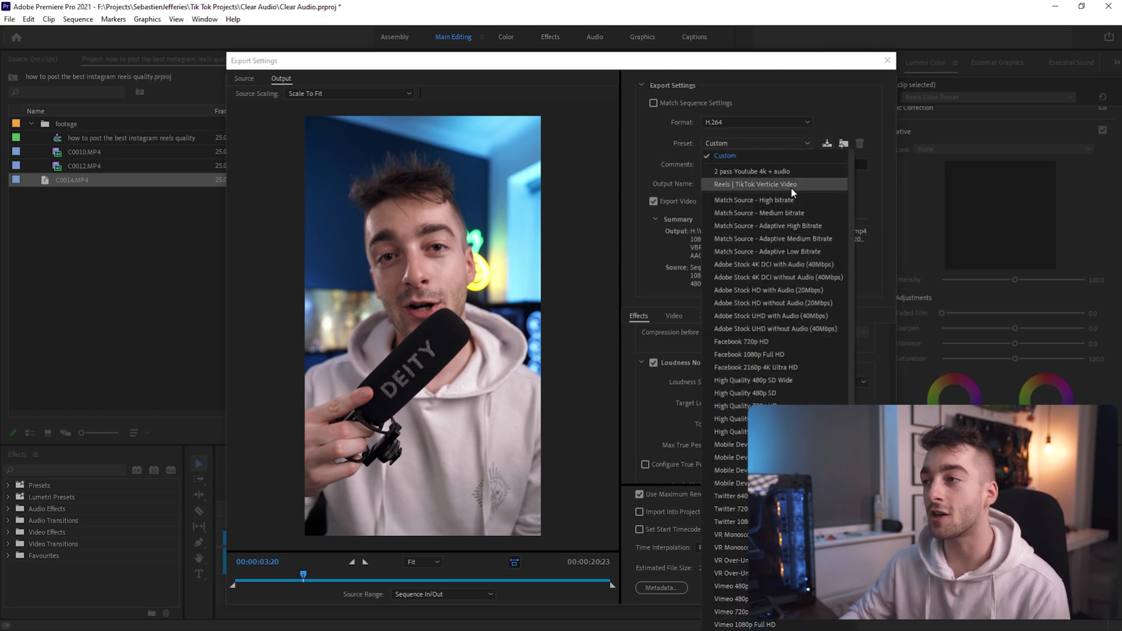
click(771, 184)
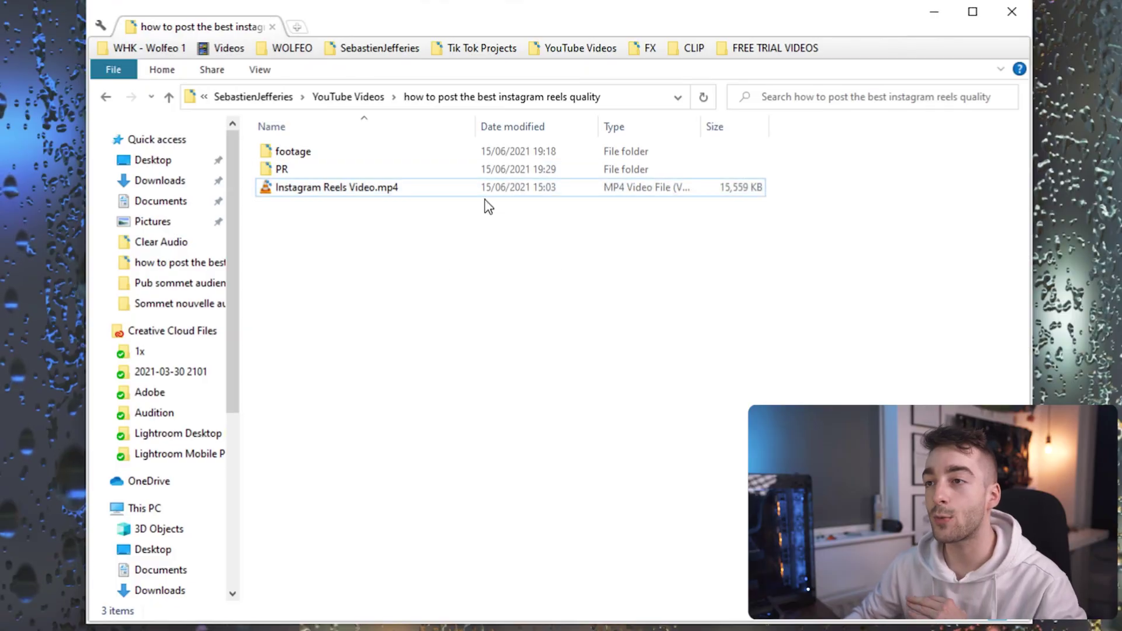
Step: Select Instagram Reels Video.mp4 and move Explorer aside to reveal HandBrake's Source Selection
click(499, 192)
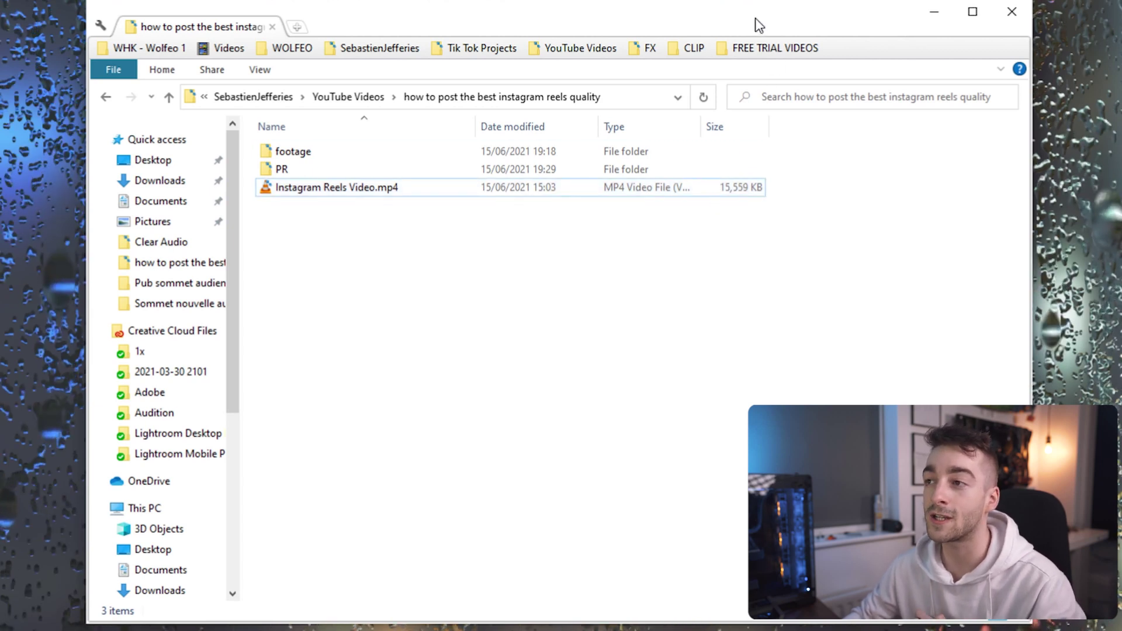
drag(755, 18, 701, 236)
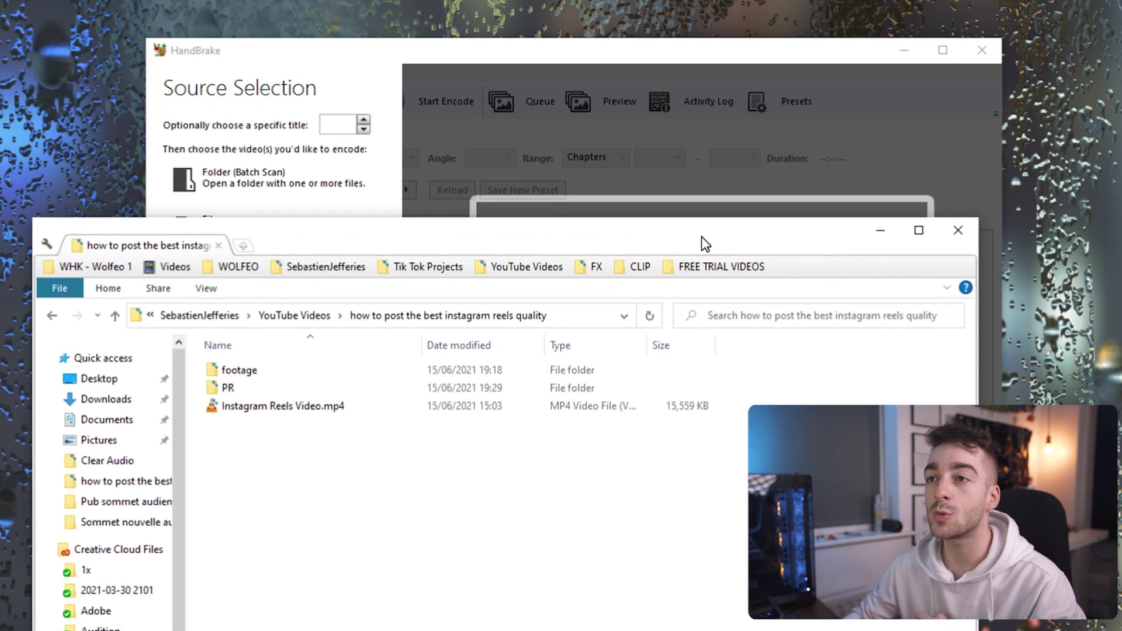
Step: Load Instagram Reels Video.mp4 into HandBrake as the source
click(599, 49)
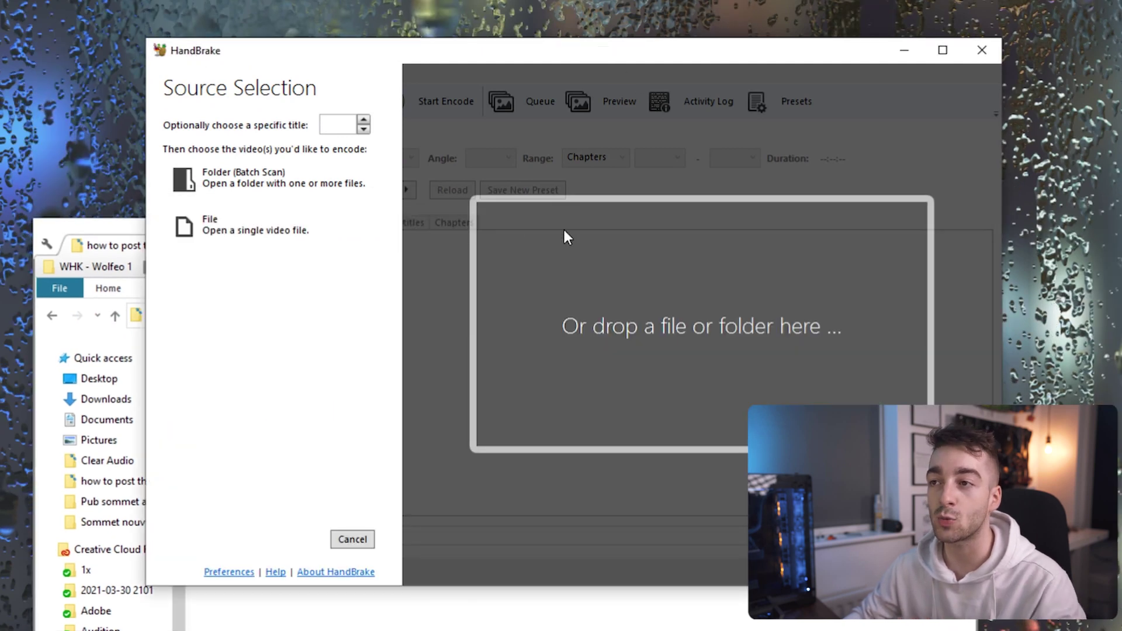
click(316, 619)
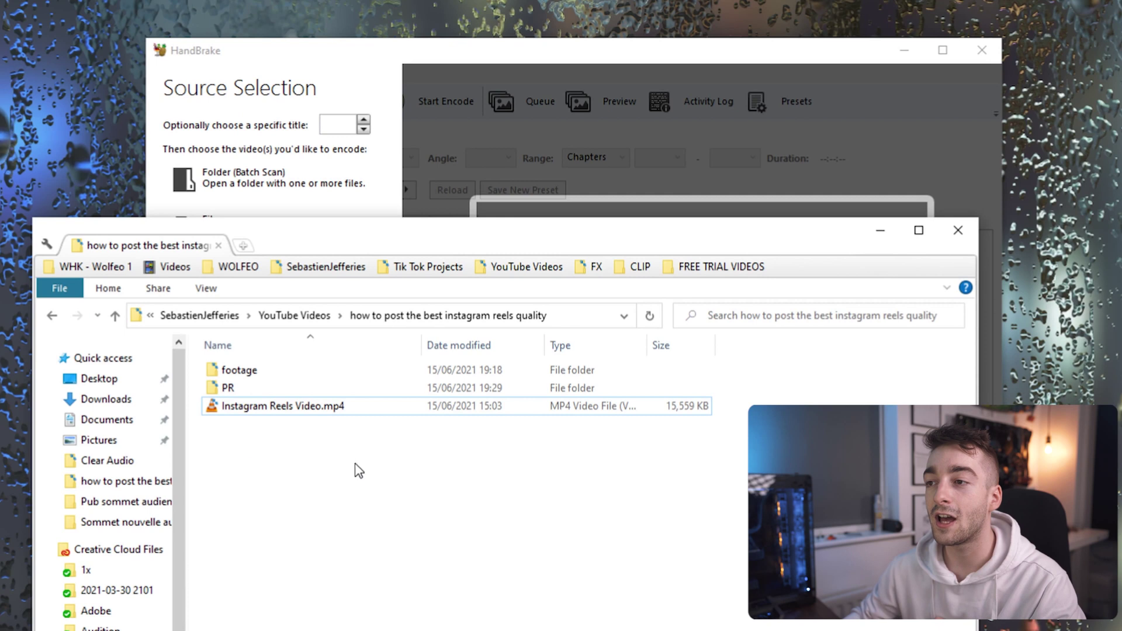
drag(245, 410, 608, 168)
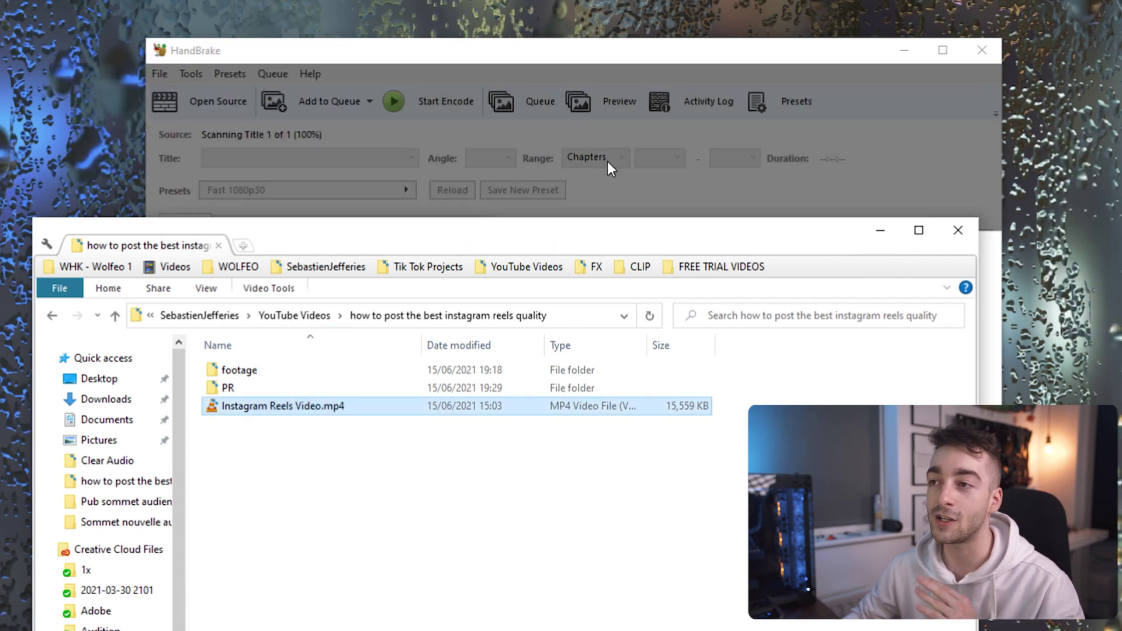
click(616, 48)
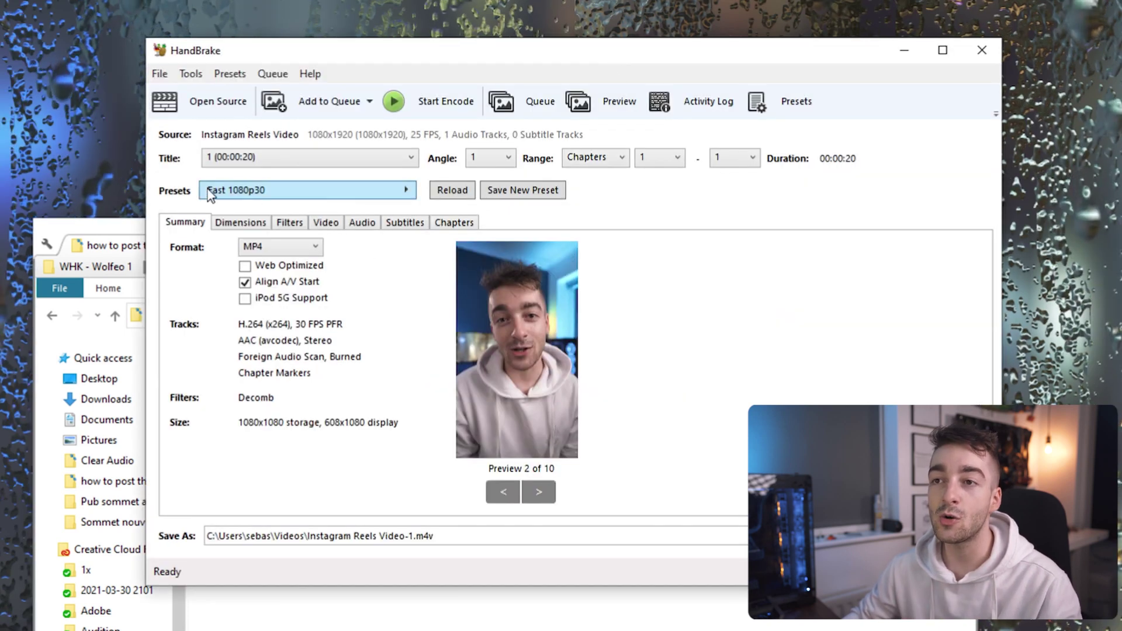
Step: Base the encode on Production Standard with Web Optimized and Align A/V Start enabled
click(362, 190)
mouse_move(483, 294)
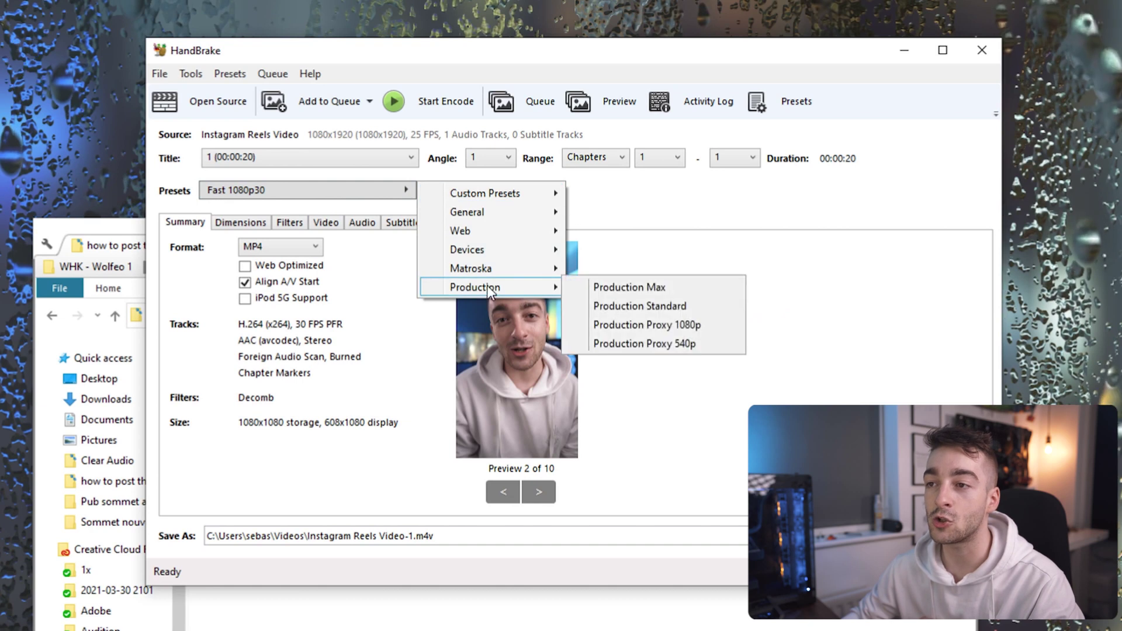
click(701, 310)
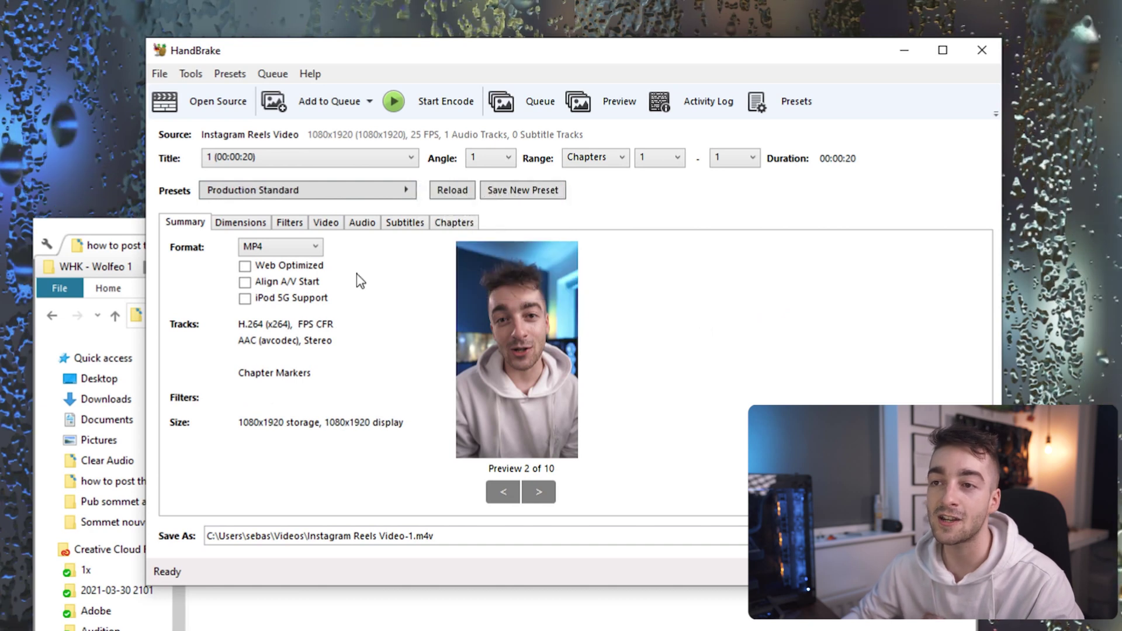
click(275, 266)
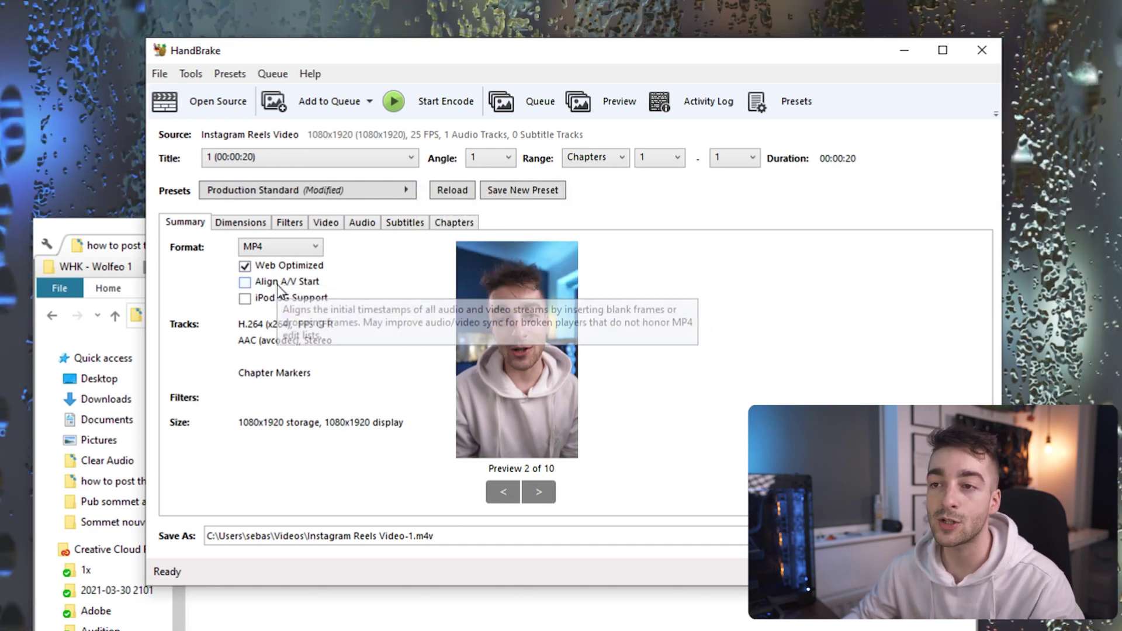
click(279, 283)
click(244, 223)
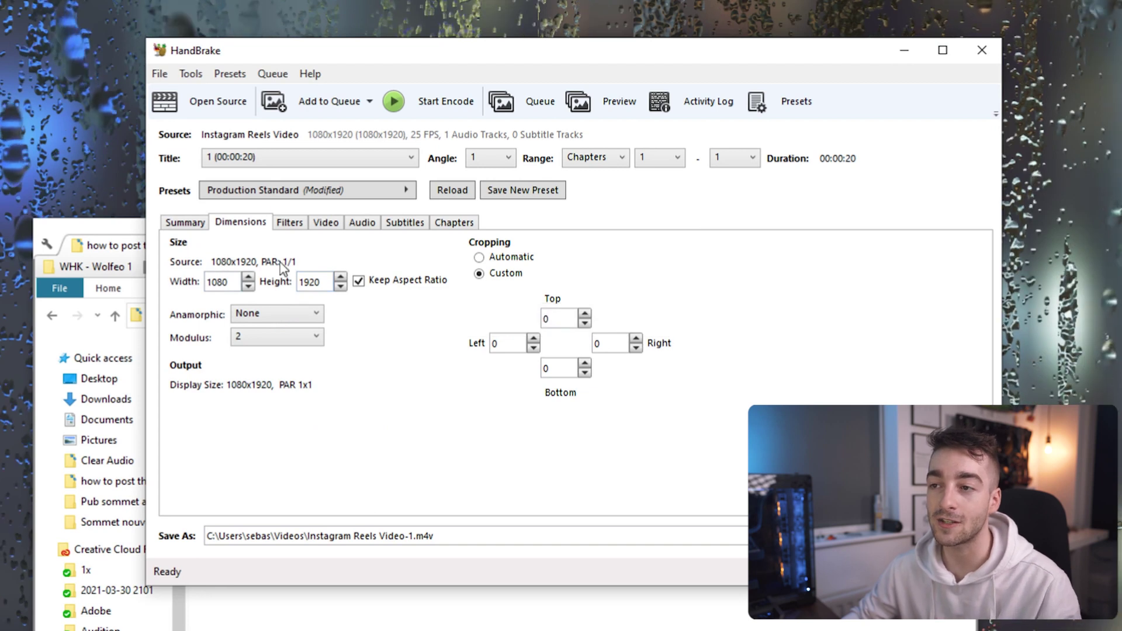
Step: Set the Deinterlace filter to Decomb
click(292, 223)
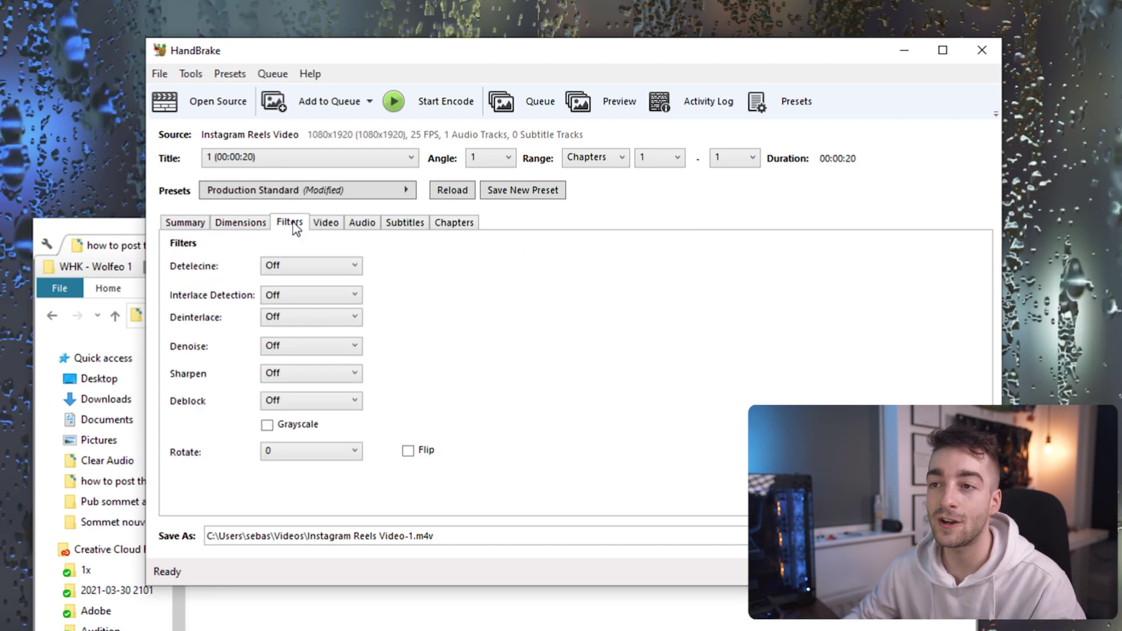
click(315, 319)
click(283, 363)
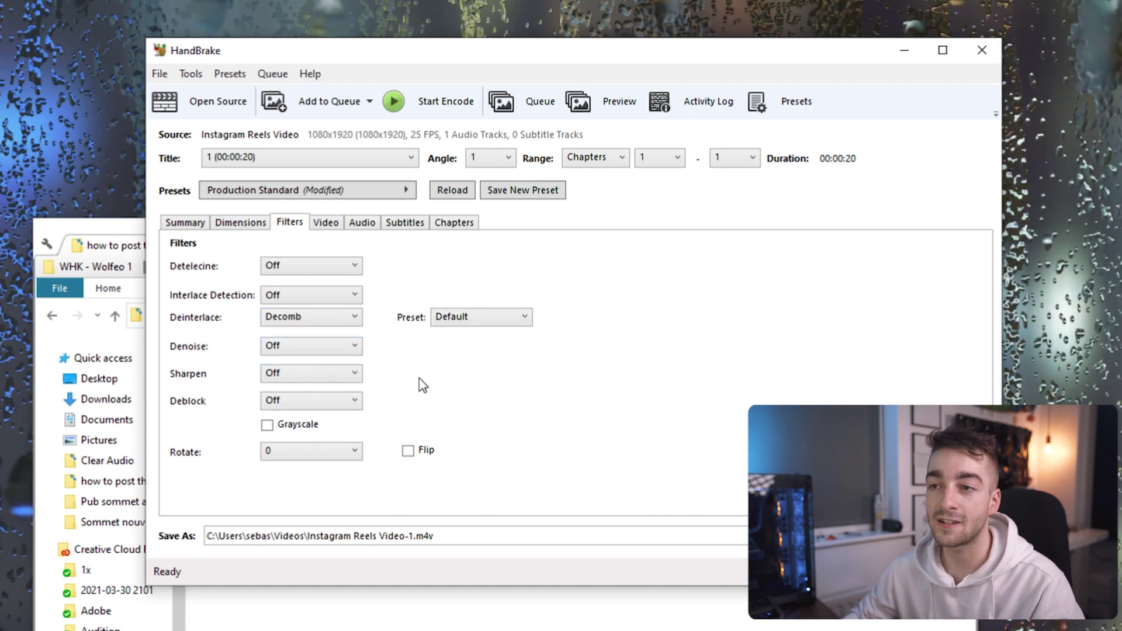
Step: Keep the framerate same as source and lower constant quality to RF 21
click(325, 222)
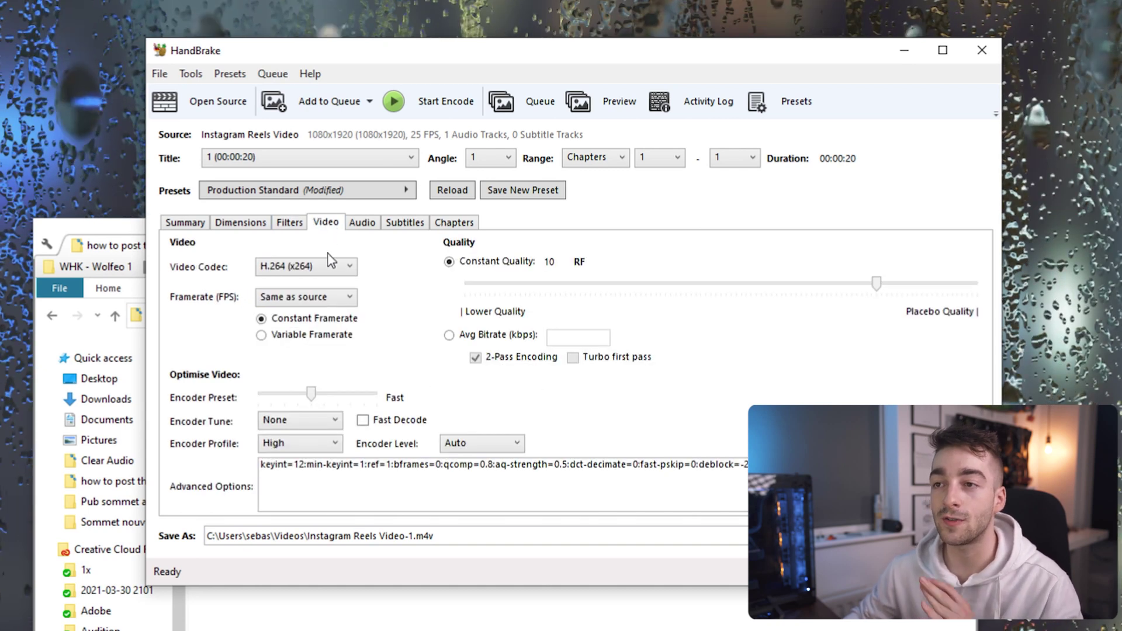
click(301, 299)
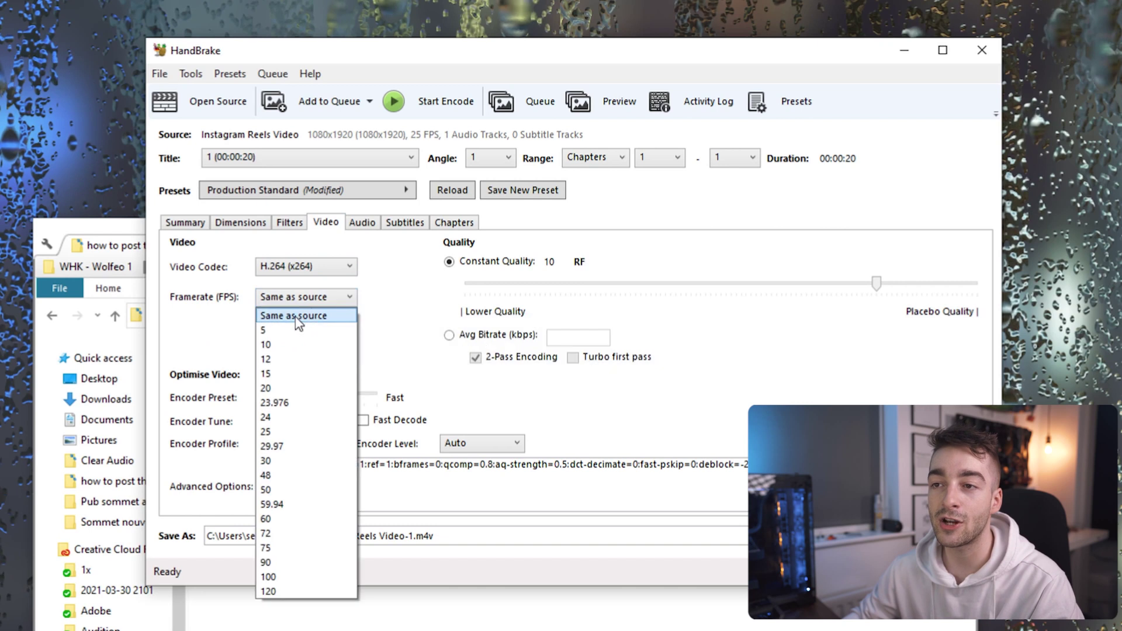
click(298, 319)
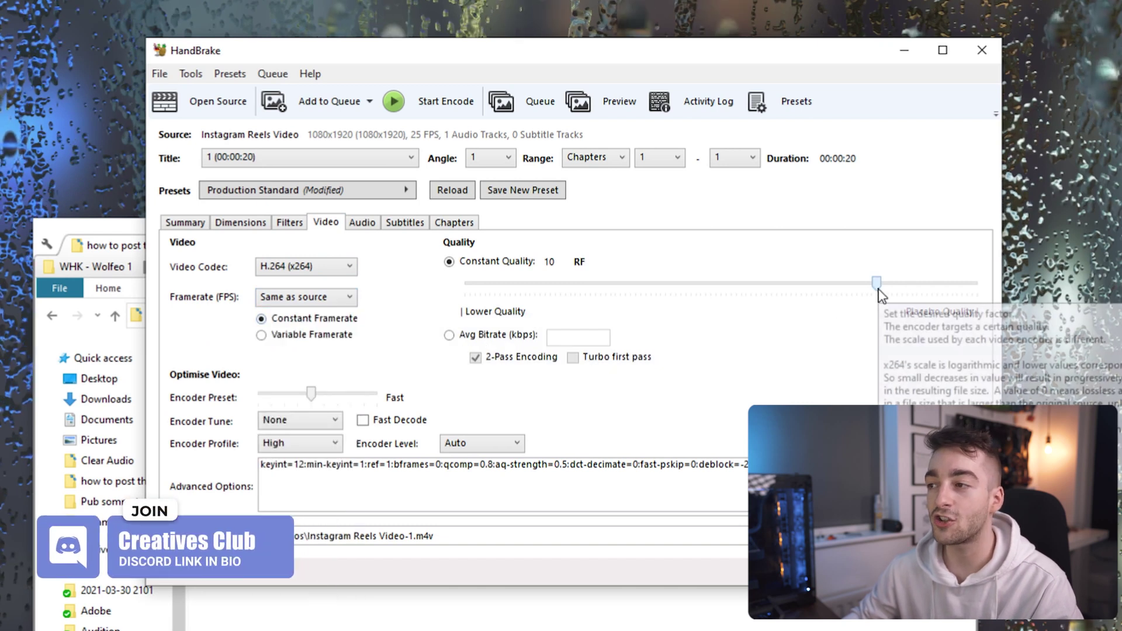
drag(877, 286, 767, 288)
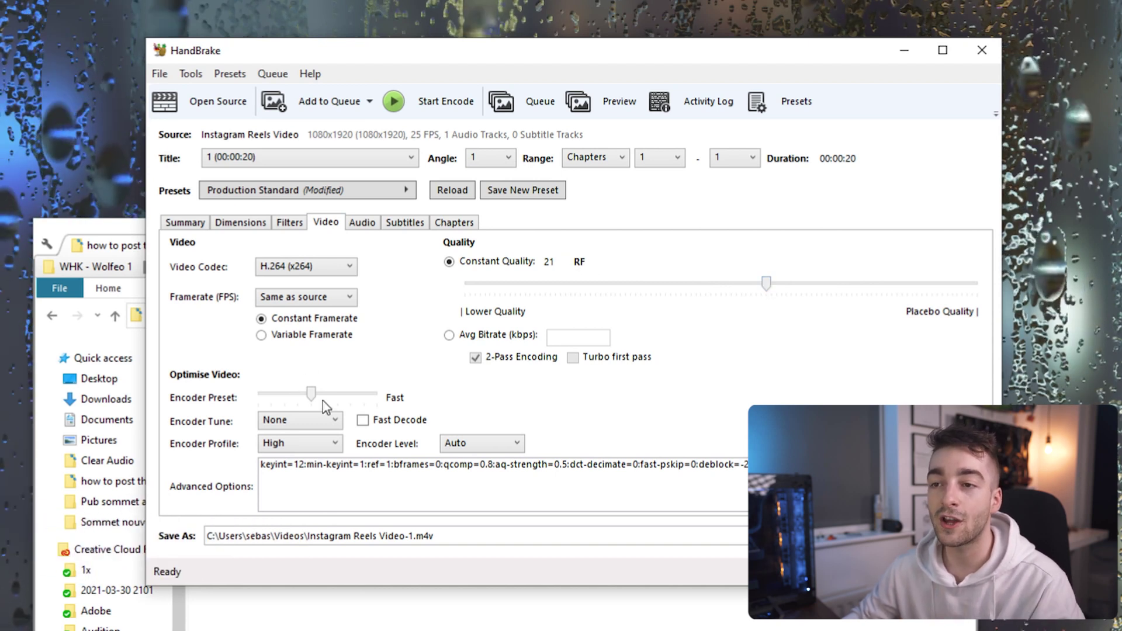
Step: Set the encoder preset to Veryfast and replace the advanced options with a new x264 string
drag(313, 395, 285, 392)
double_click(391, 498)
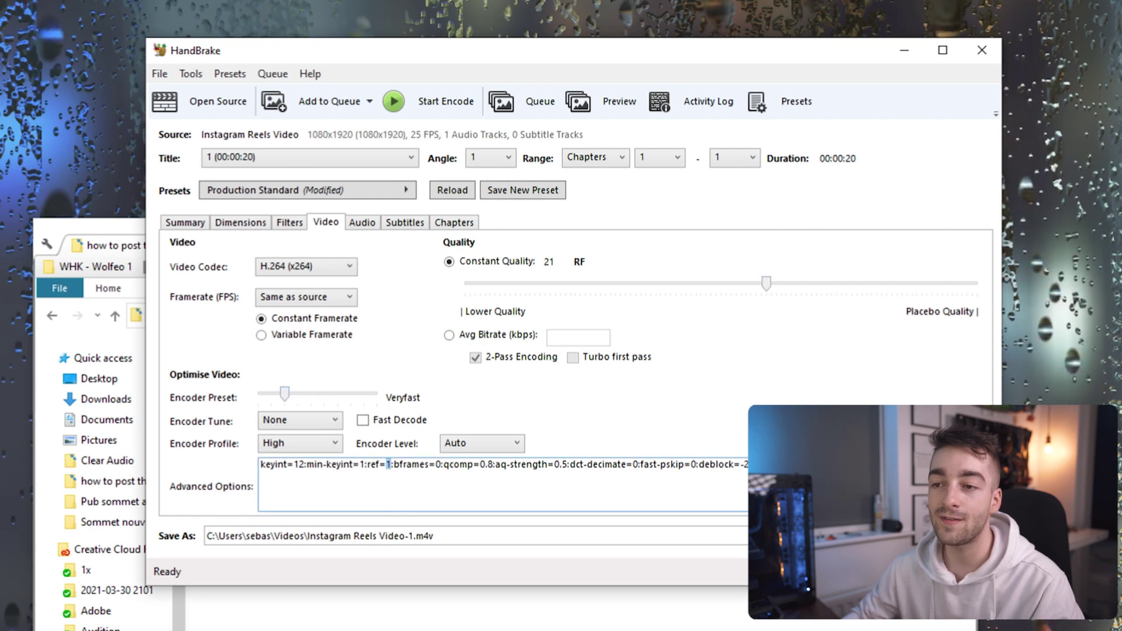
key(ctrl+a)
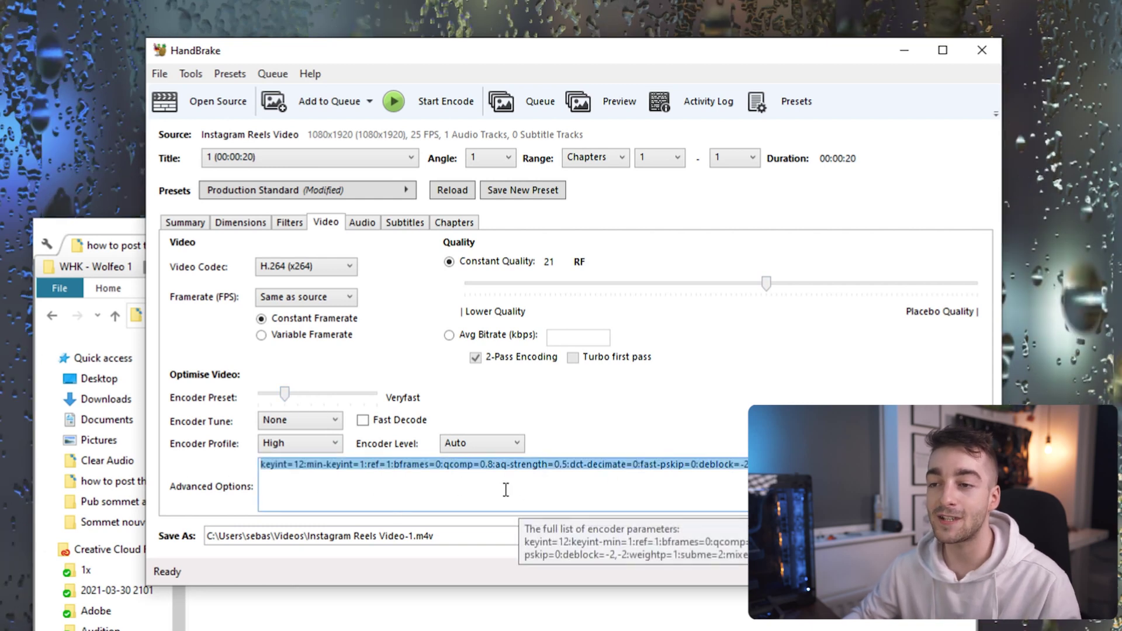
text(vbv-bufsize=21000:vbv-maxrate=2100:aq-mode=2:aq-strength=0.8:direct=auto:analyse=all:deblock=3,2)
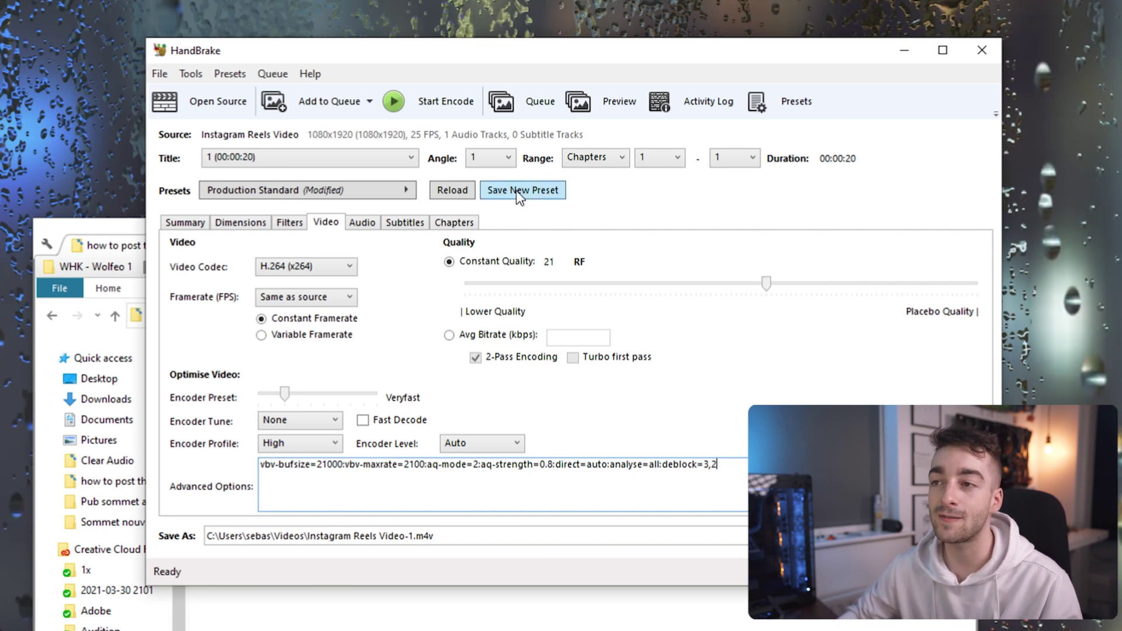
Step: Apply the Reels | TikTok preset and save the output to the project folder
click(782, 109)
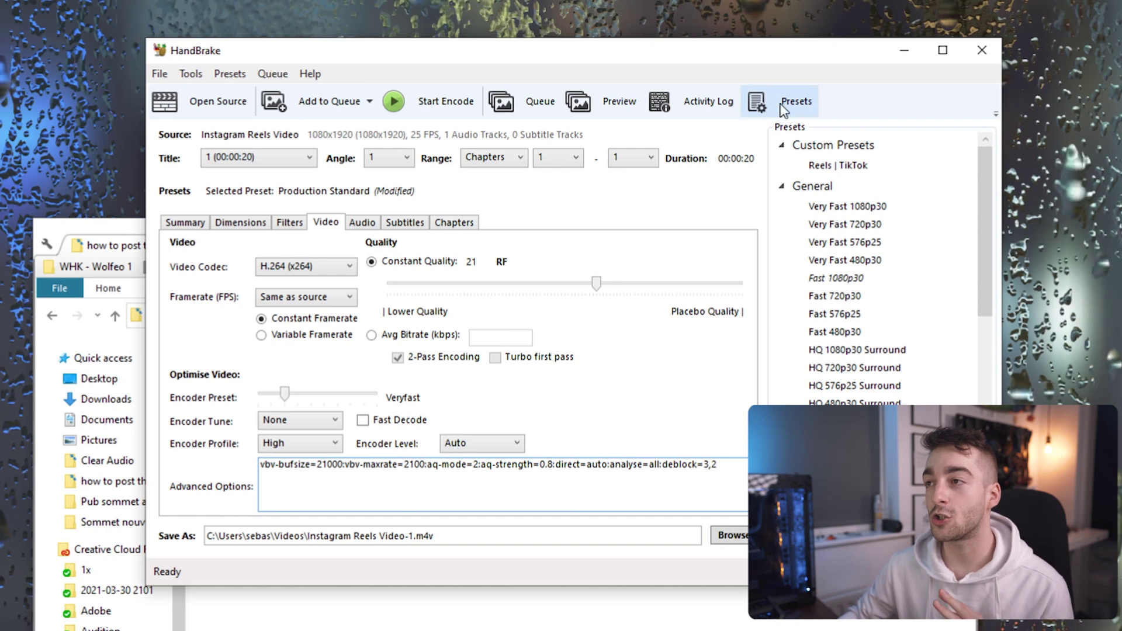
click(842, 167)
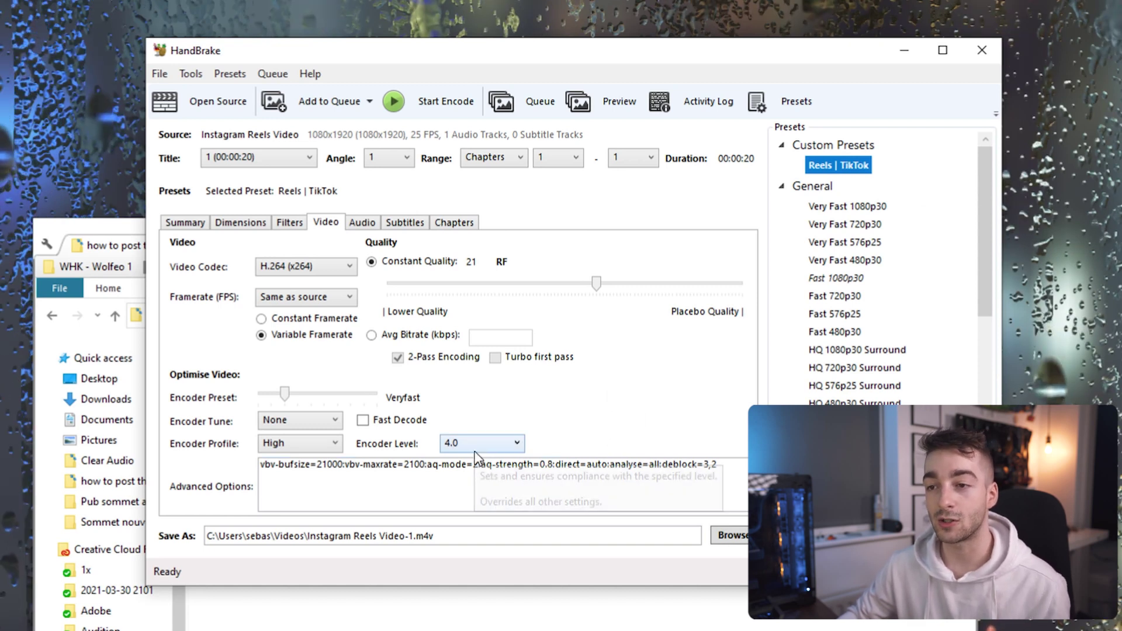
click(726, 537)
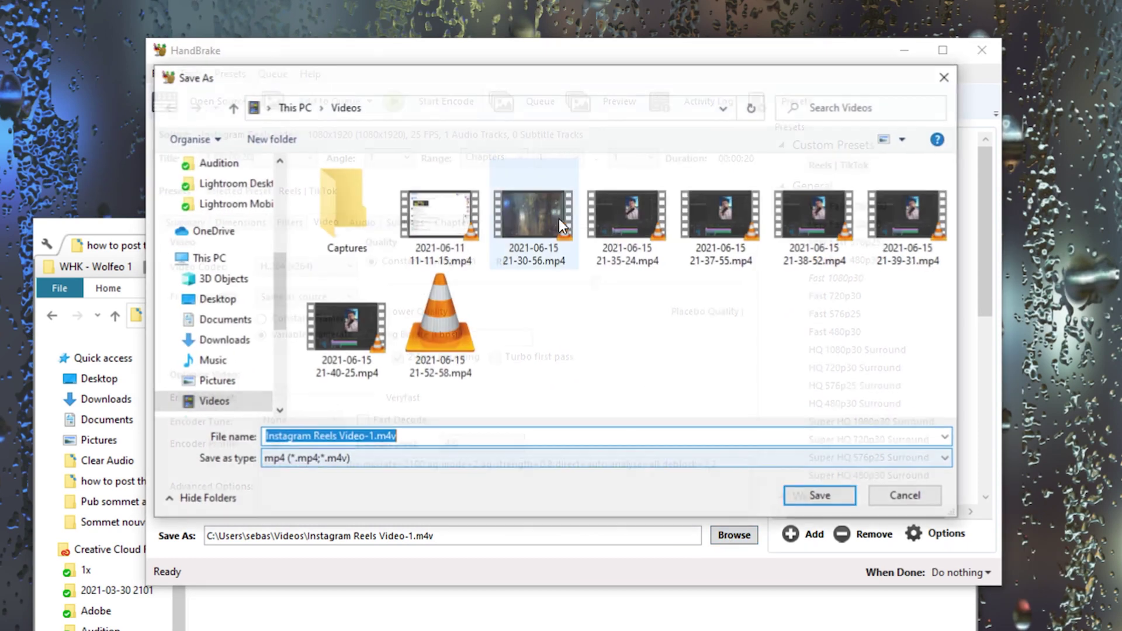
click(598, 111)
text(F:\Projects\Sebastian\Wolfeo\YouTube Videos\how to post the best instagram reels quality)
key(Return)
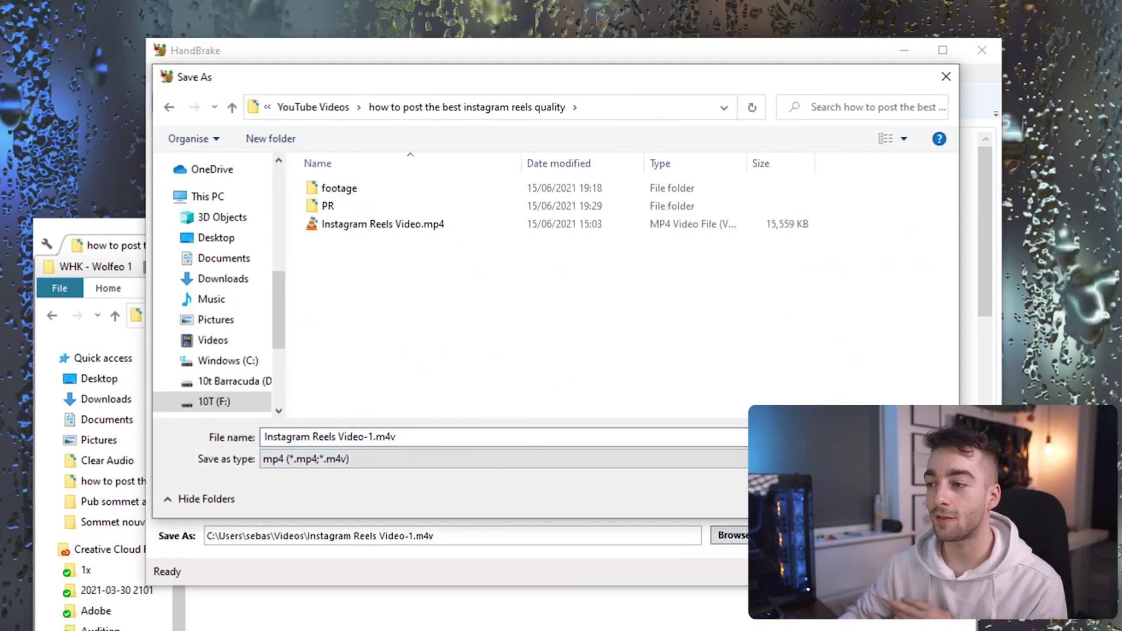
key(Return)
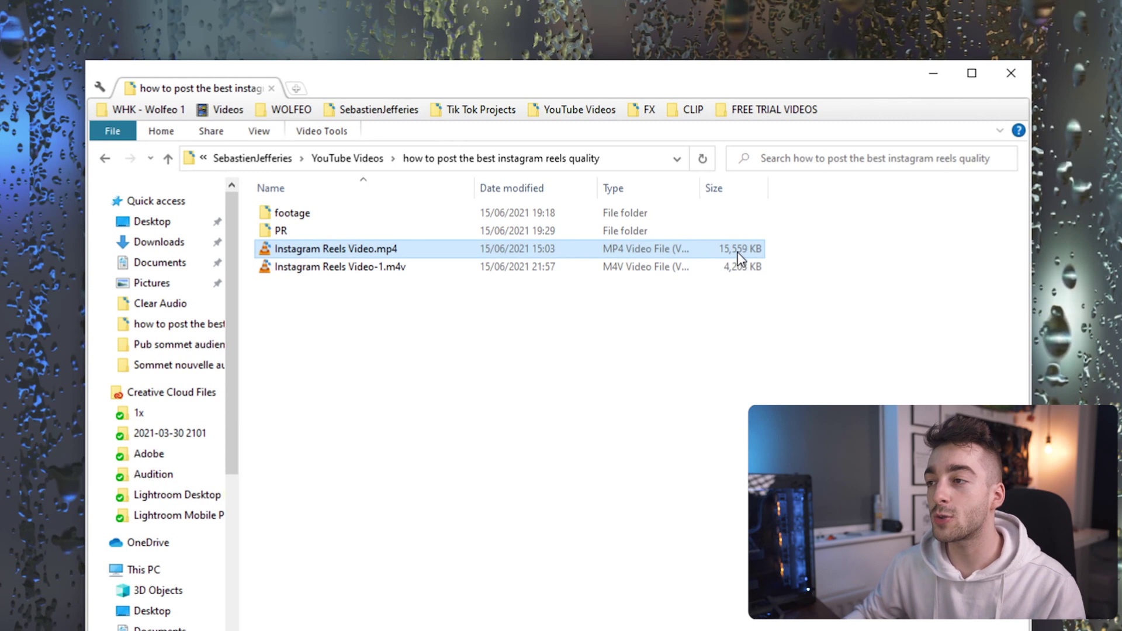
Step: Select Instagram Reels Video-1.m4v (4,203 KB) to compare it with the 15,559 KB original
click(728, 272)
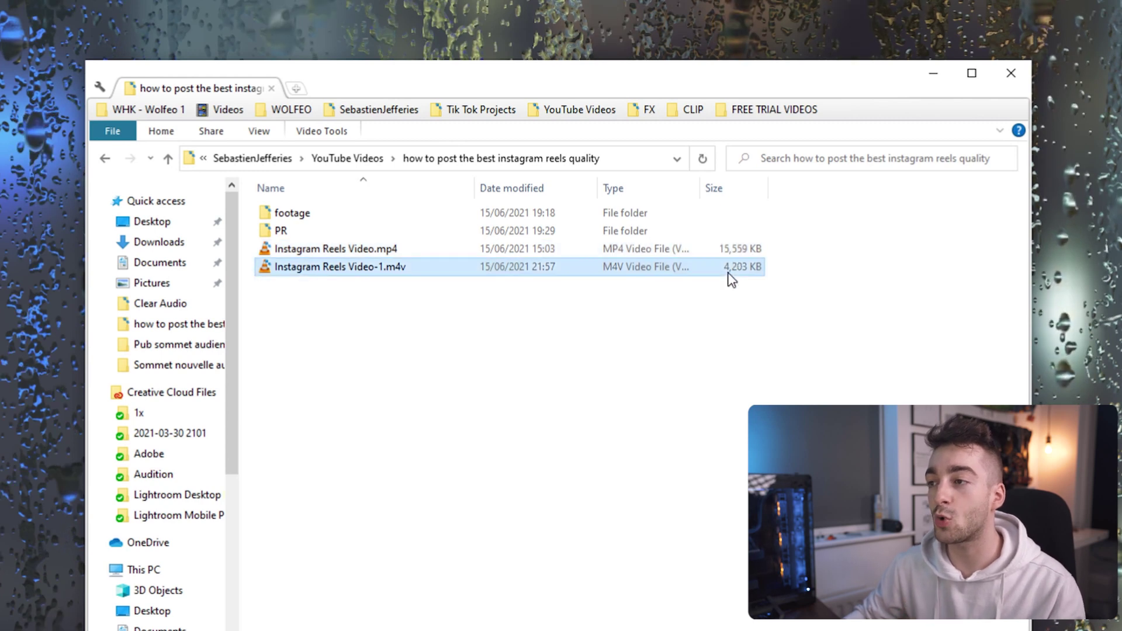